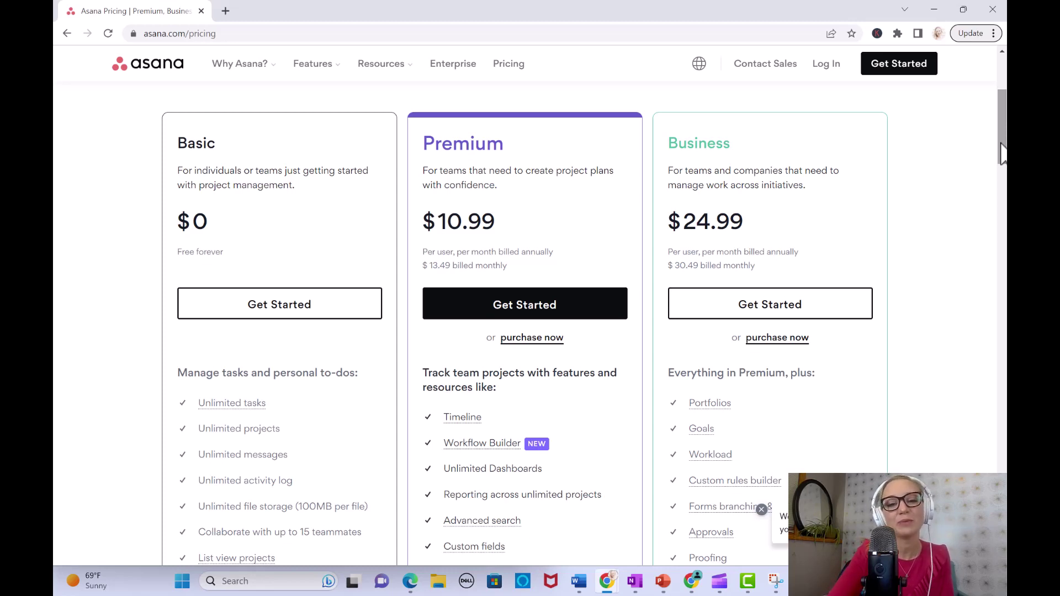
Step: Scroll through the pricing page's plan features, then go to the Asana sign-in page
left_click_drag(1000, 157, 1002, 191)
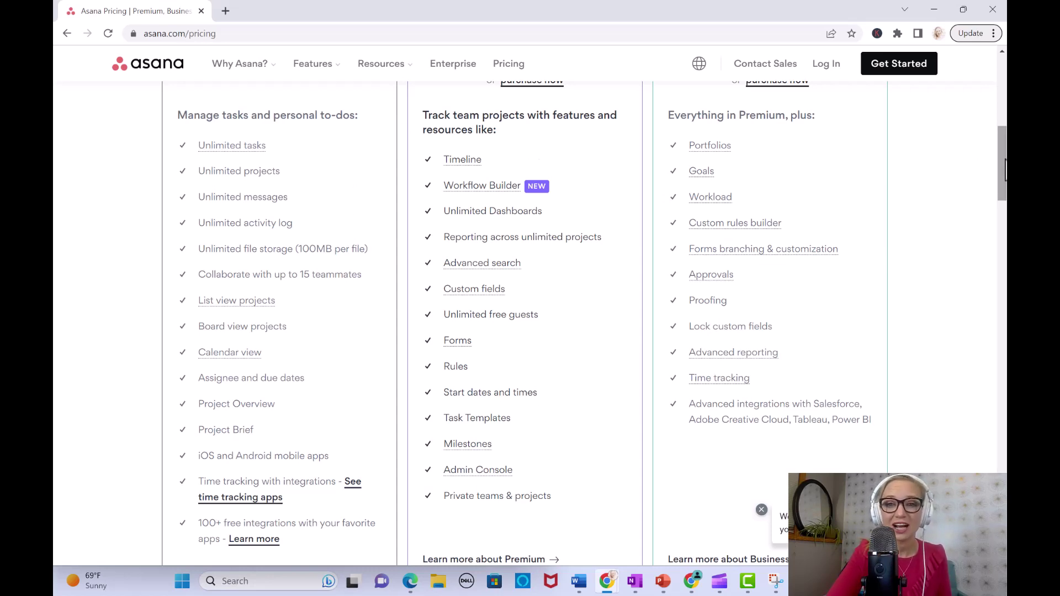
left_click_drag(1005, 147, 1003, 222)
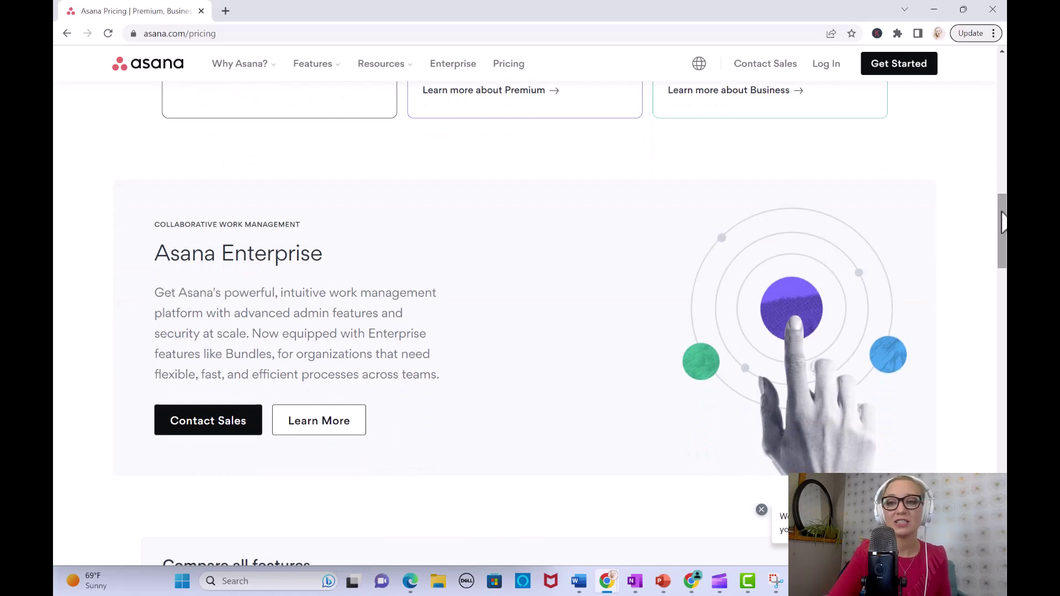
left_click(826, 66)
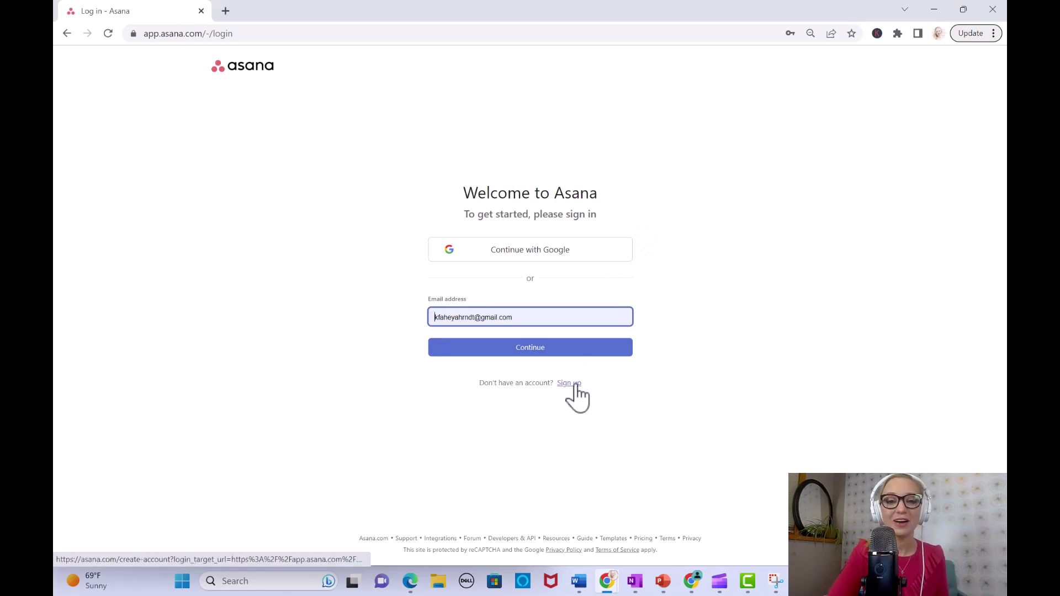
Step: Sign in with the account email and saved password to reach the Home dashboard
left_click(535, 348)
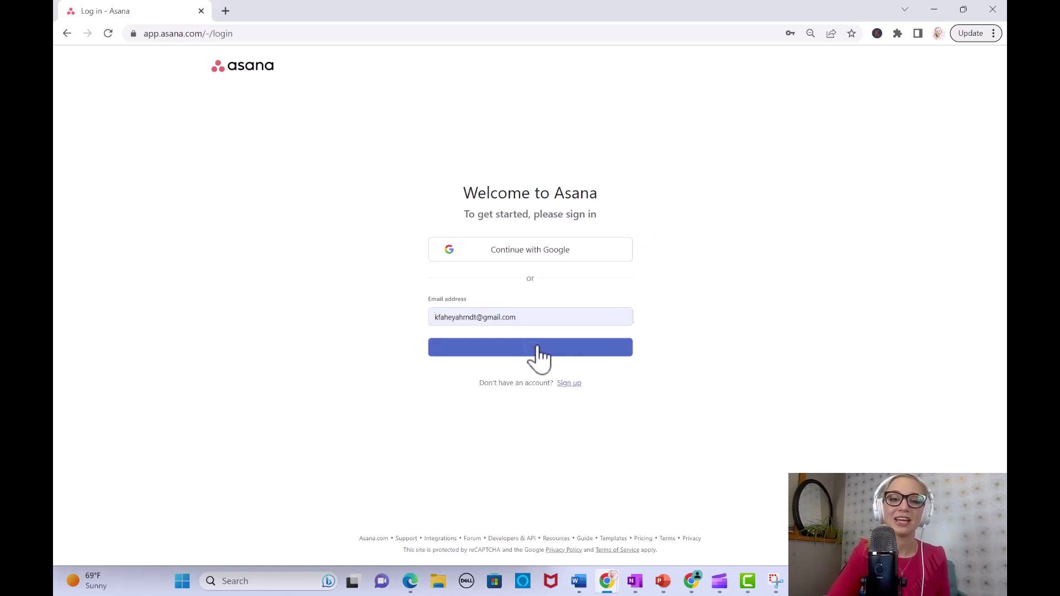
left_click(453, 345)
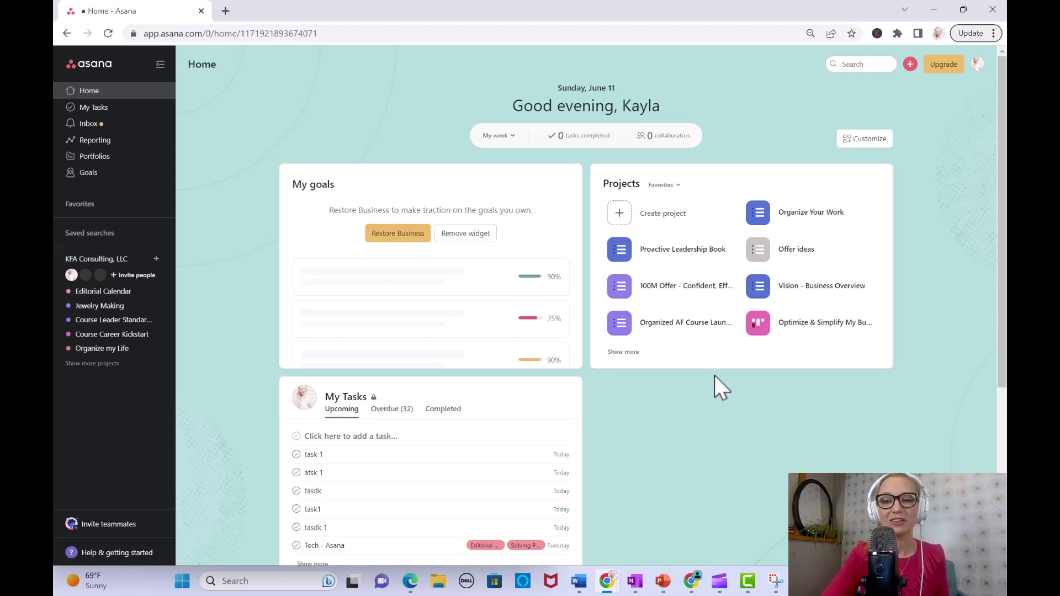
Step: Browse the project template gallery, then start a Blank project instead
left_click(657, 223)
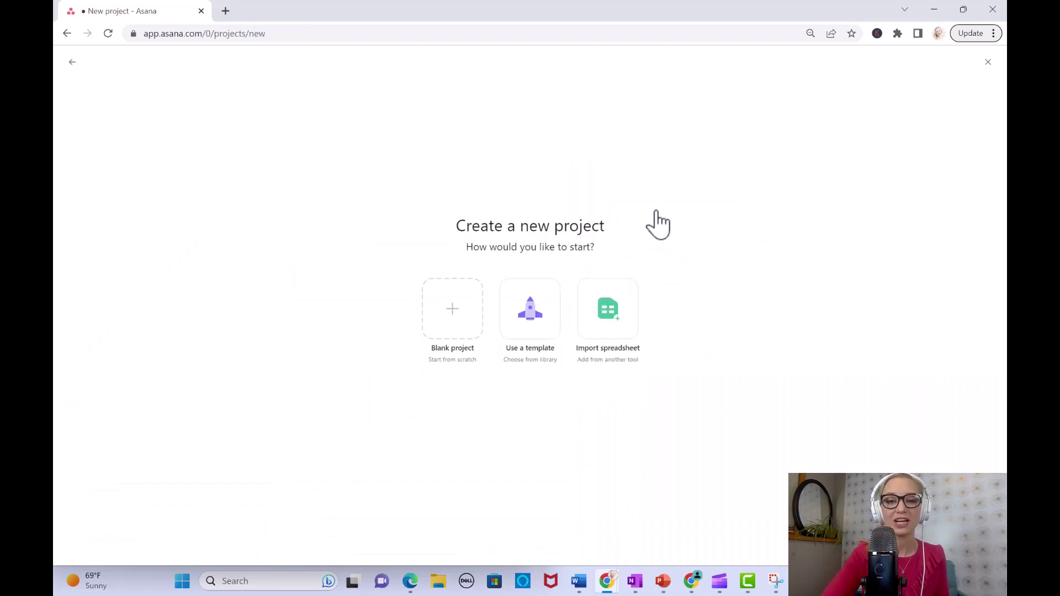
left_click(528, 312)
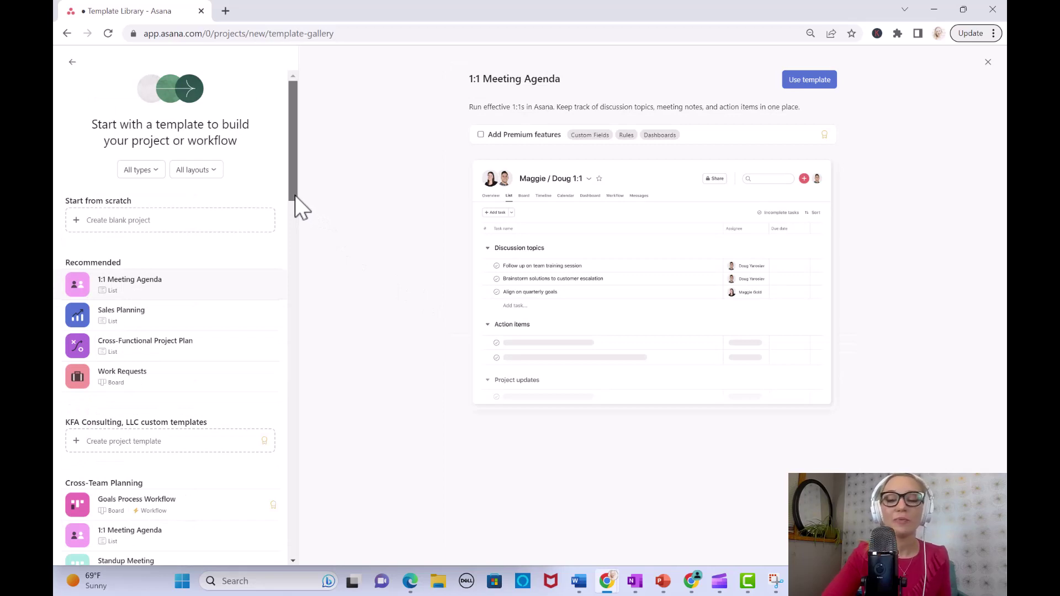
left_click_drag(295, 196, 291, 453)
scroll(293, 340, "down", 2)
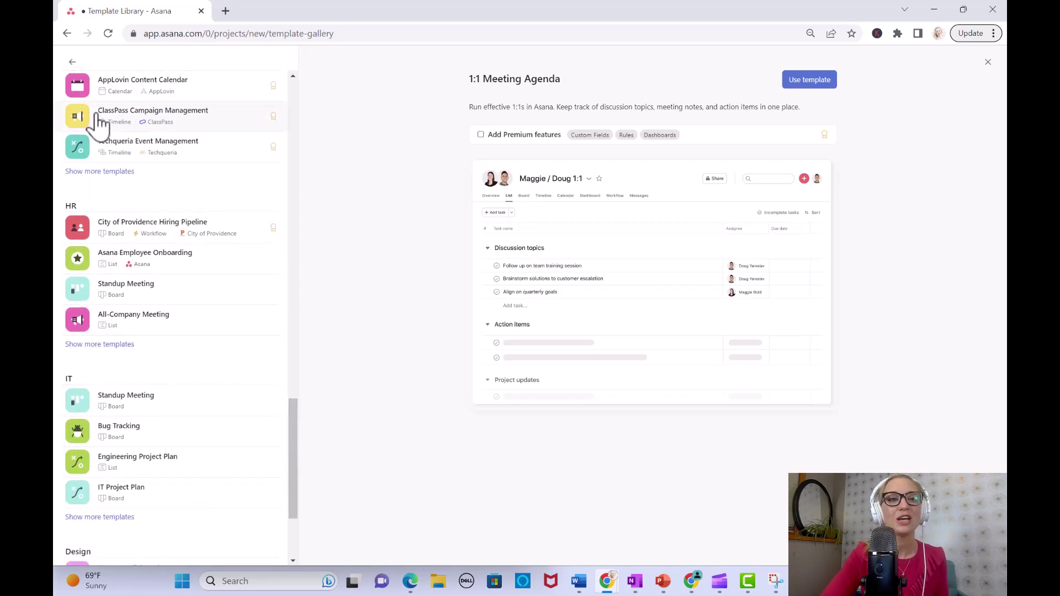
left_click(72, 61)
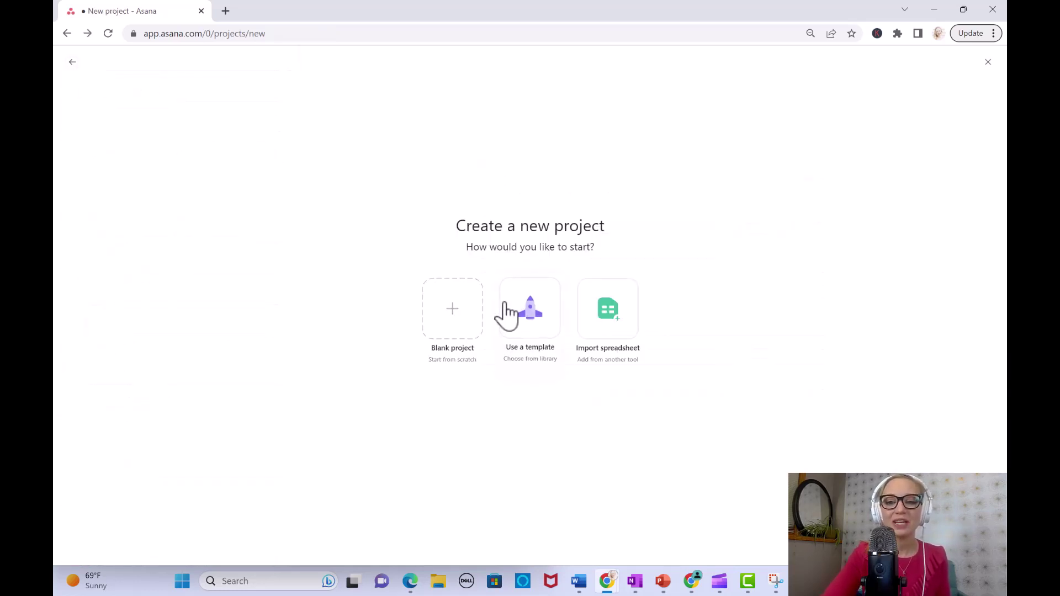
left_click(456, 312)
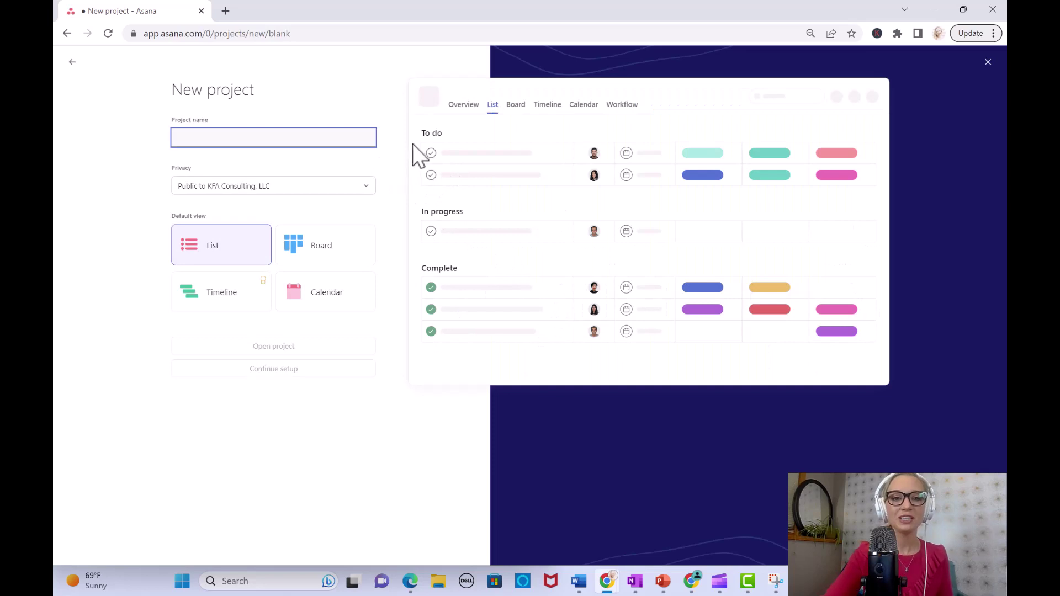
Step: Name the project 'Demo Project', preview Board, Timeline and Calendar, keep List, and create it
left_click(320, 134)
type("De")
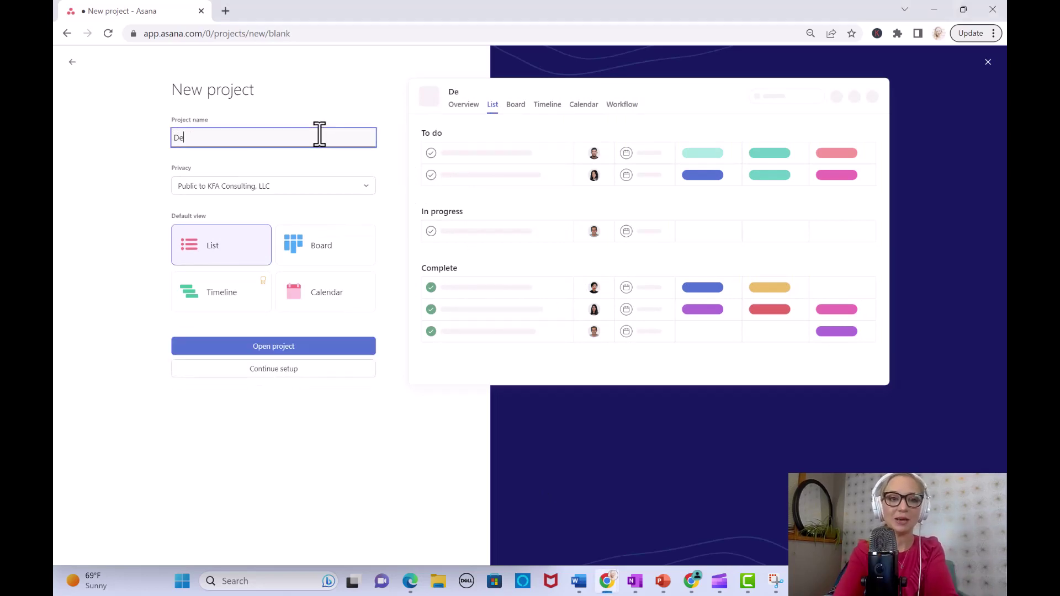
type("mo Project")
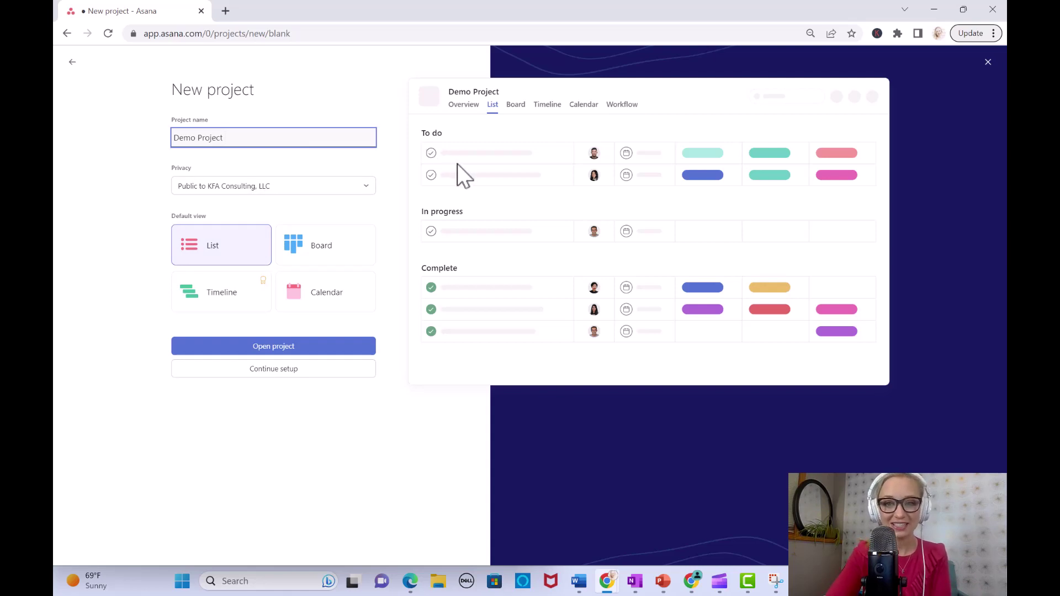
left_click(307, 252)
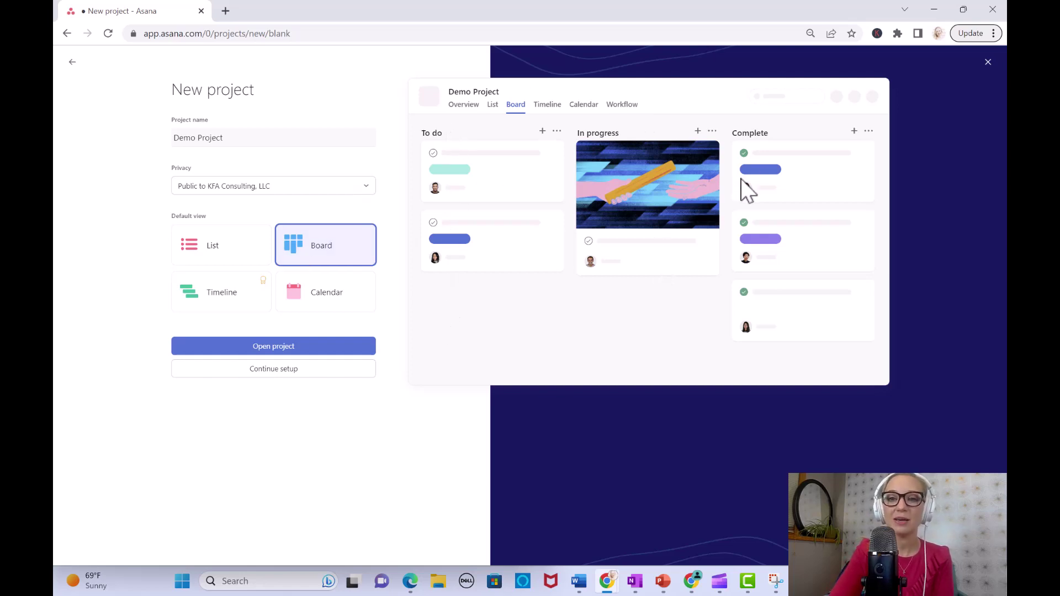
left_click(230, 296)
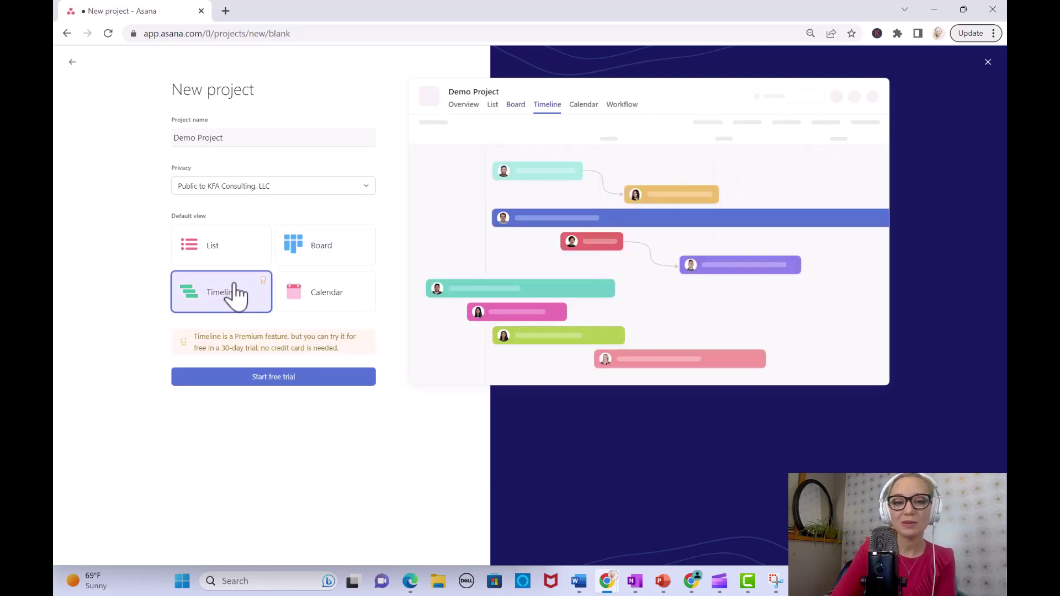
left_click(333, 300)
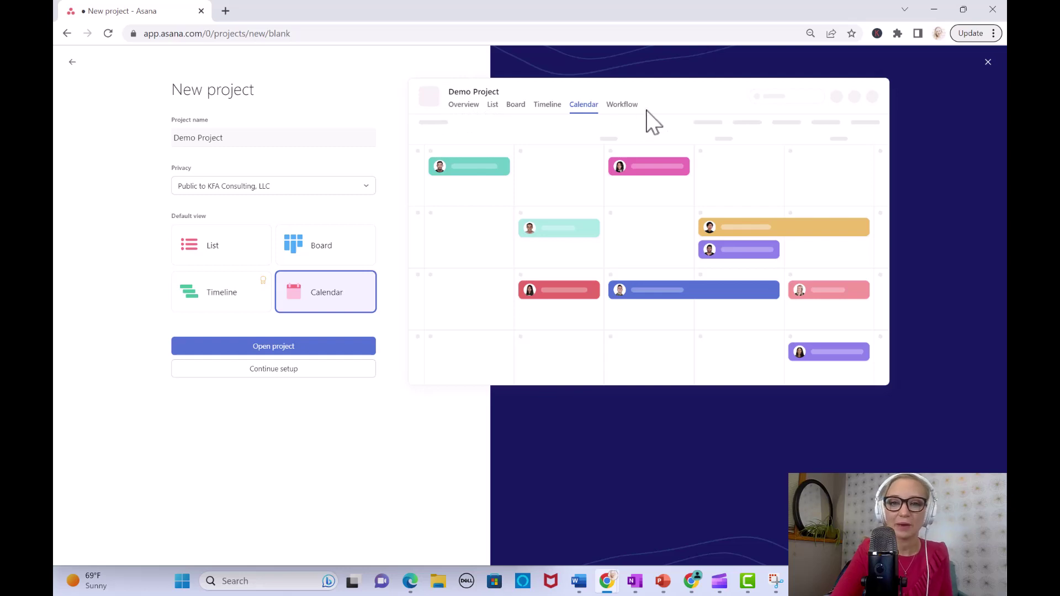
left_click(226, 252)
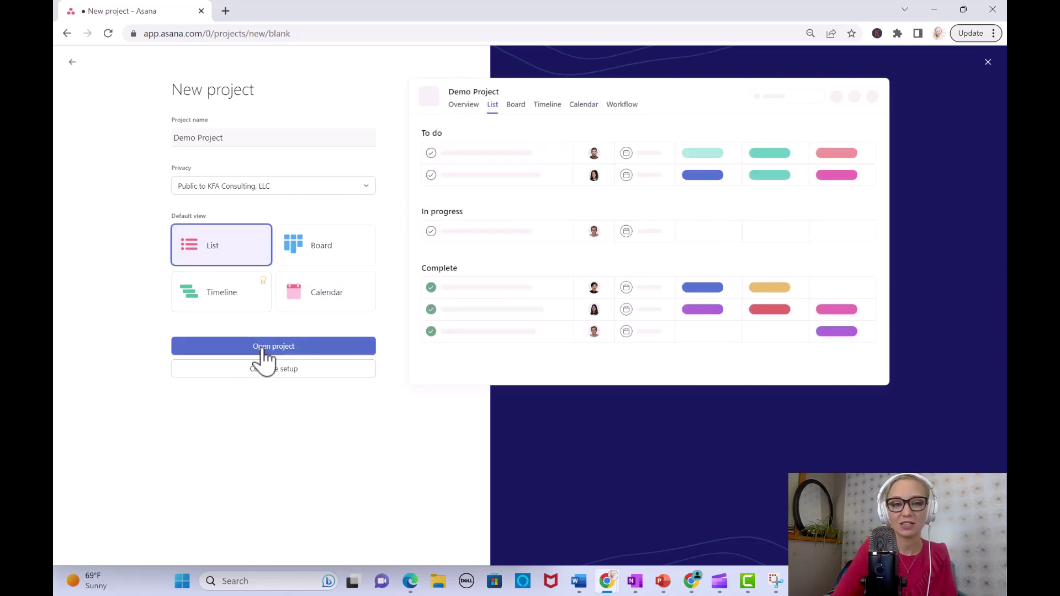
left_click(263, 349)
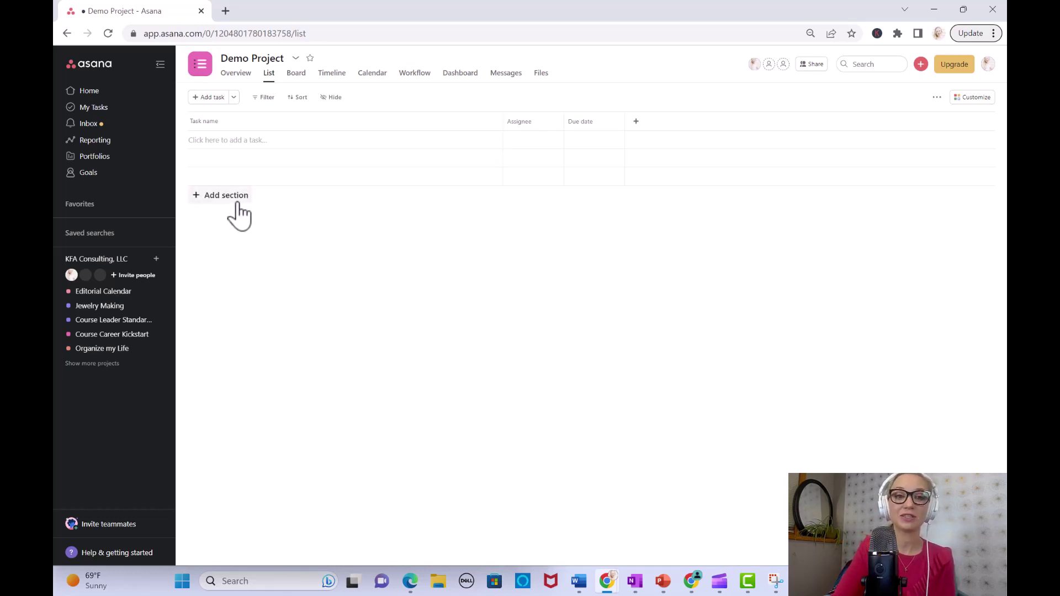
left_click(238, 202)
Step: Add two sections named 'Section 1' and 'Section 2' to Demo Project
type("Sec")
key("BackSpace")
key("BackSpace")
type("ectio")
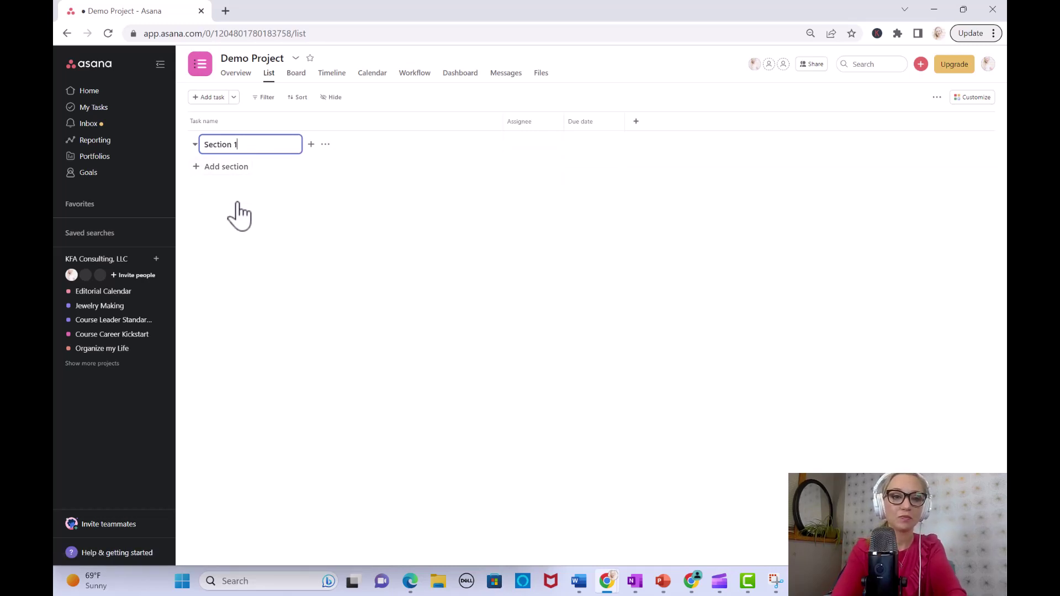
type("n 1")
key("Return")
left_click(227, 221)
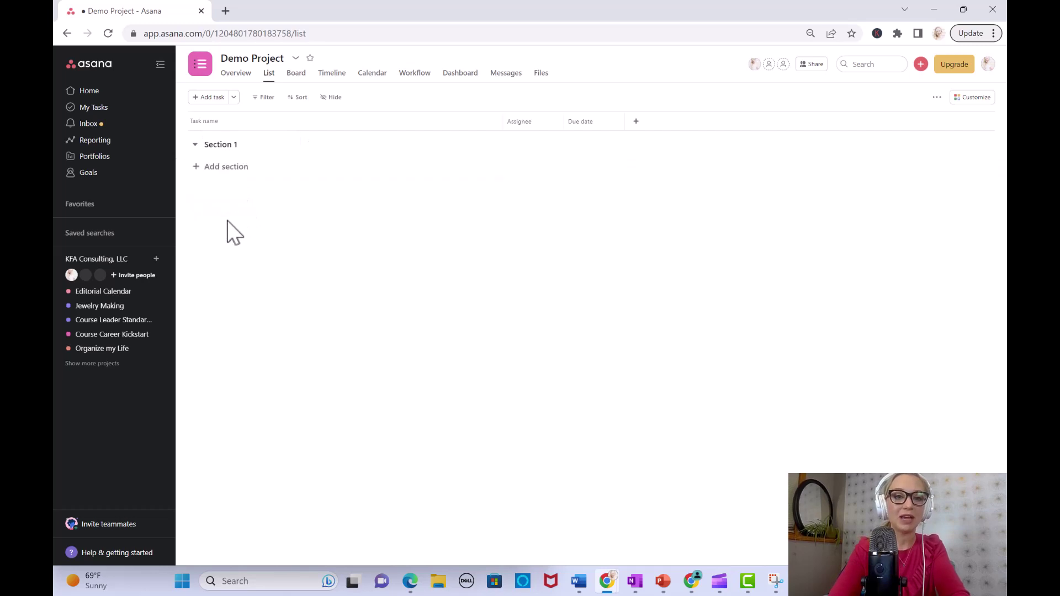
left_click(232, 173)
type("Section 2")
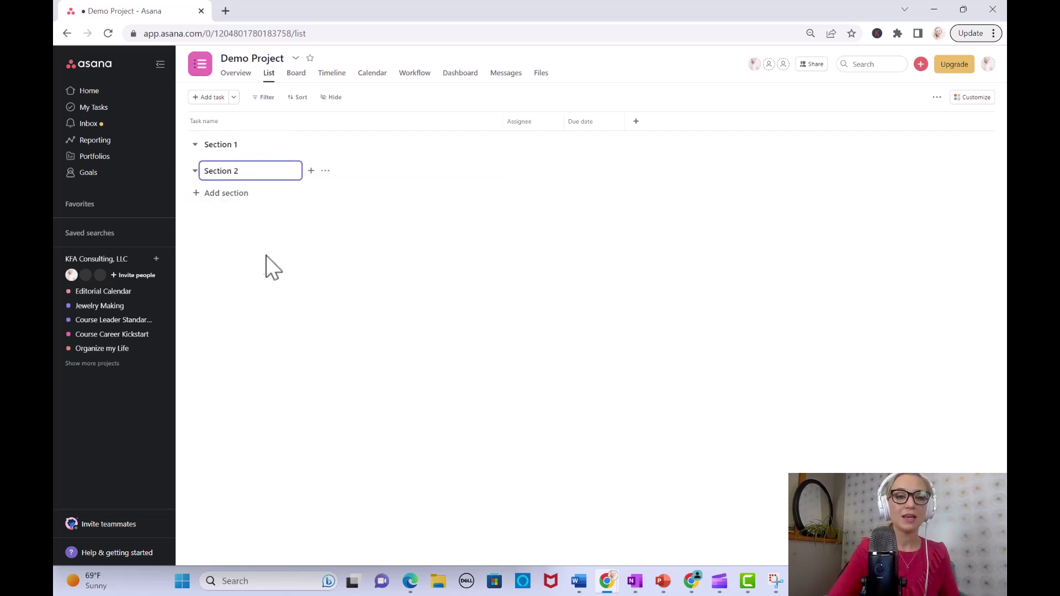
left_click(248, 227)
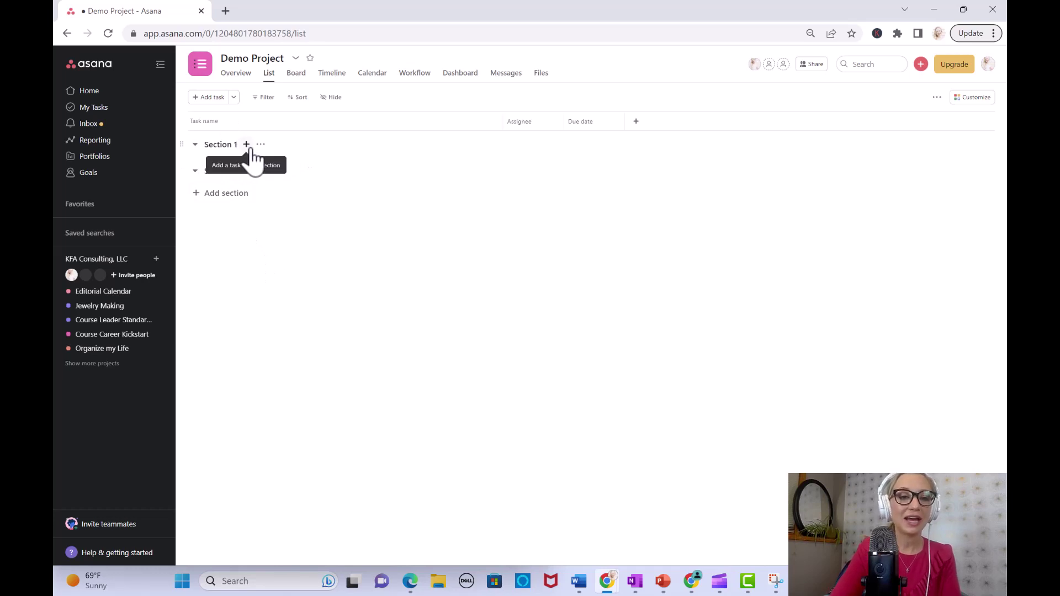
Step: Add 'Task 1' under Section 1 and check its section options
left_click(247, 144)
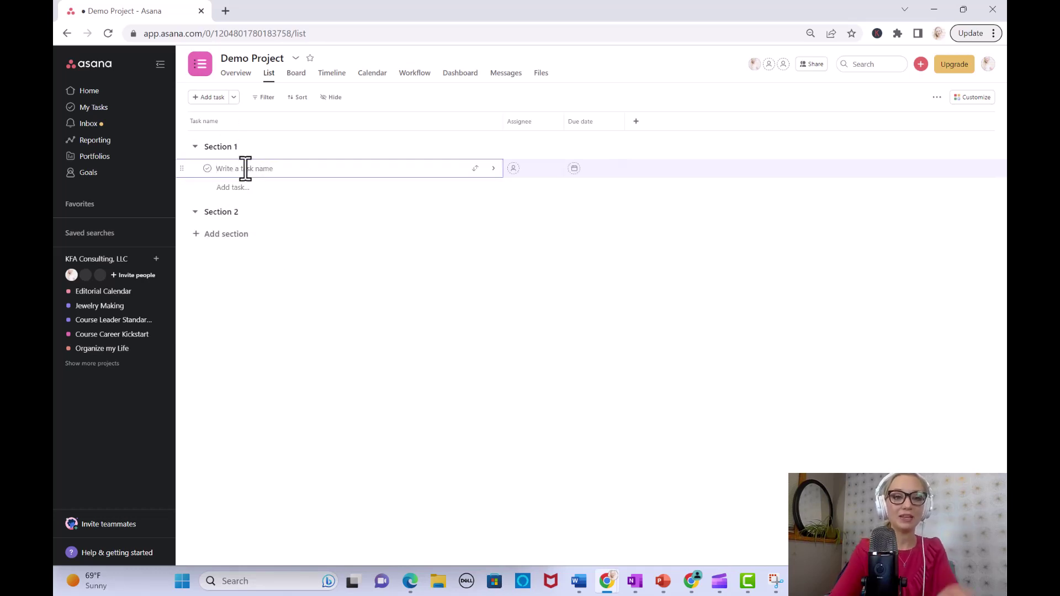
type("Task 1")
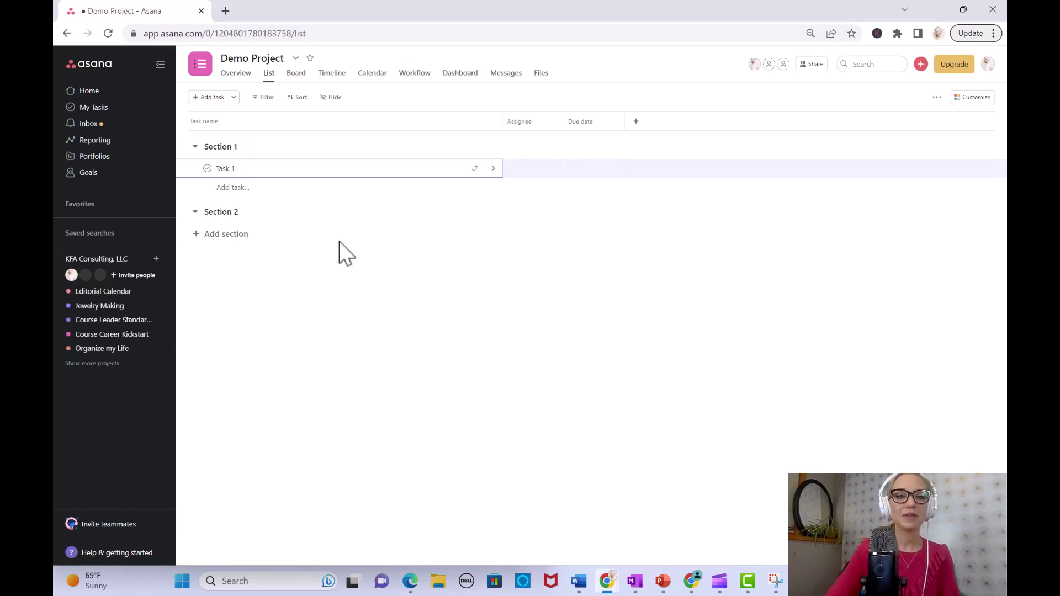
key("Return")
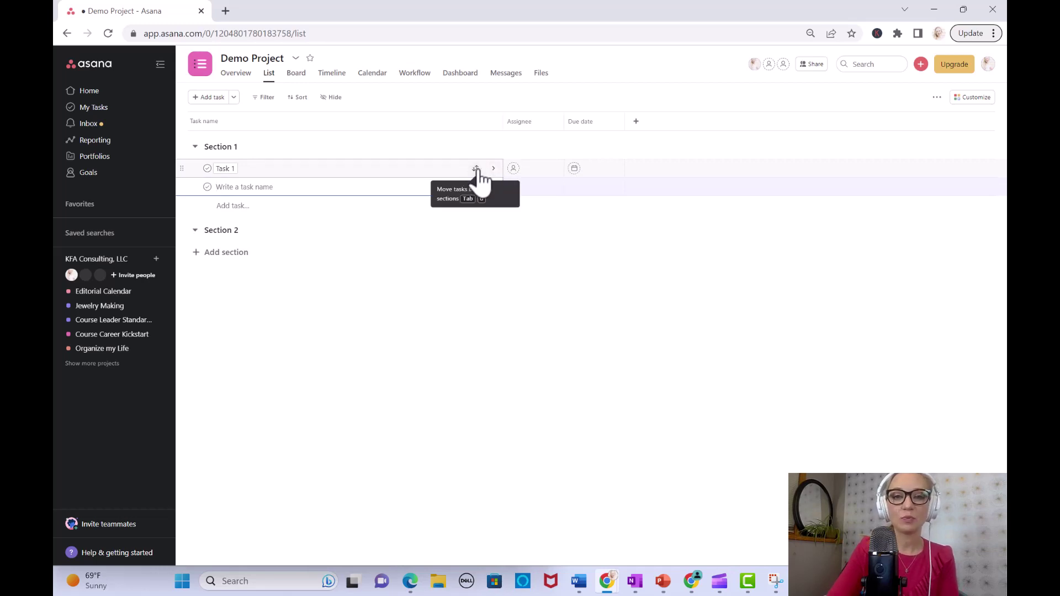
left_click(476, 169)
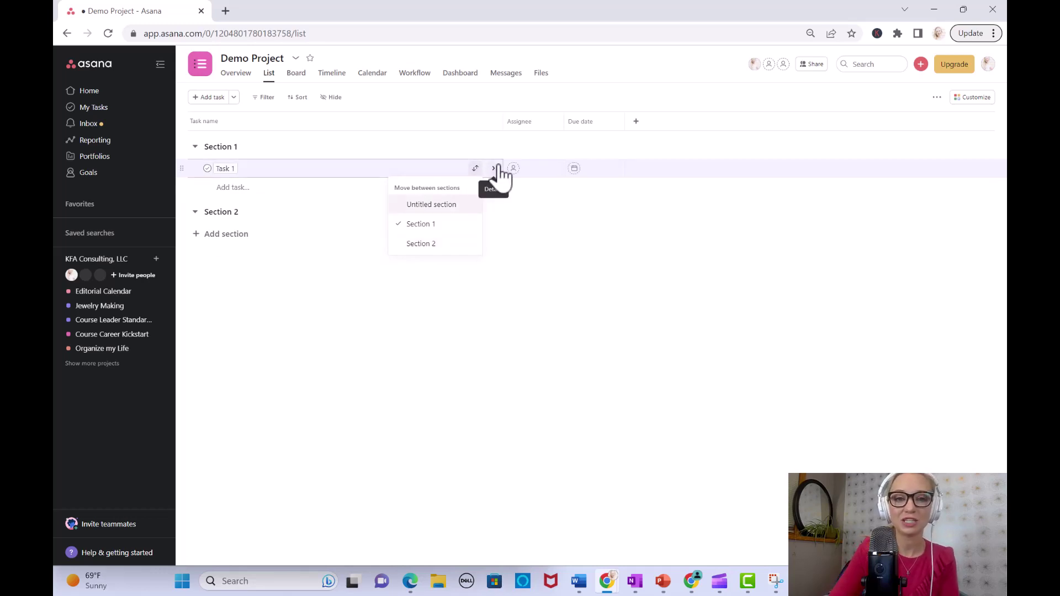
left_click(529, 176)
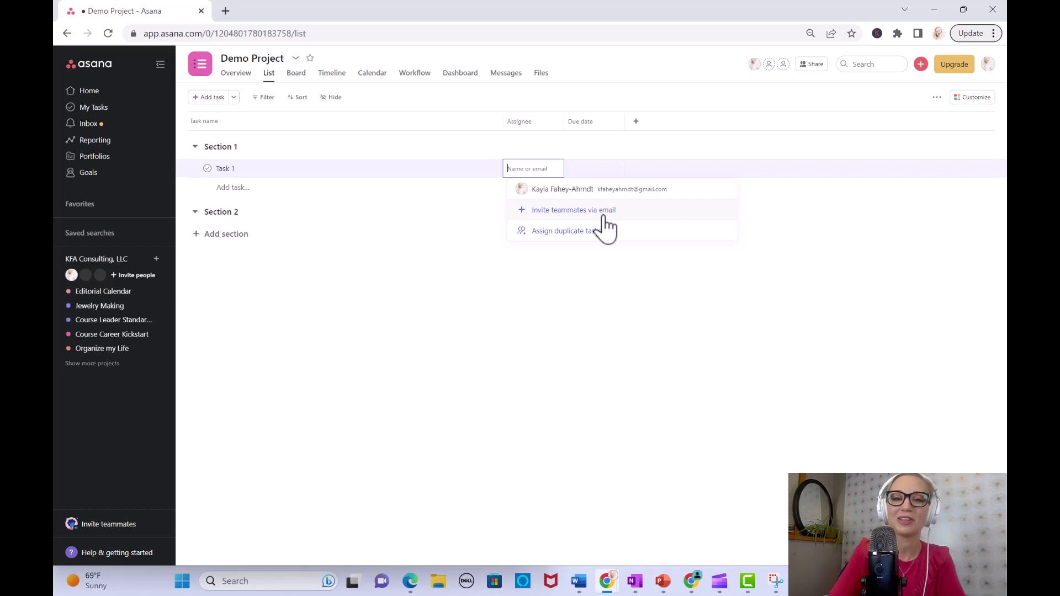
Step: Assign Task 1 to a teammate, set its due date to June 14, and open its details
left_click(595, 191)
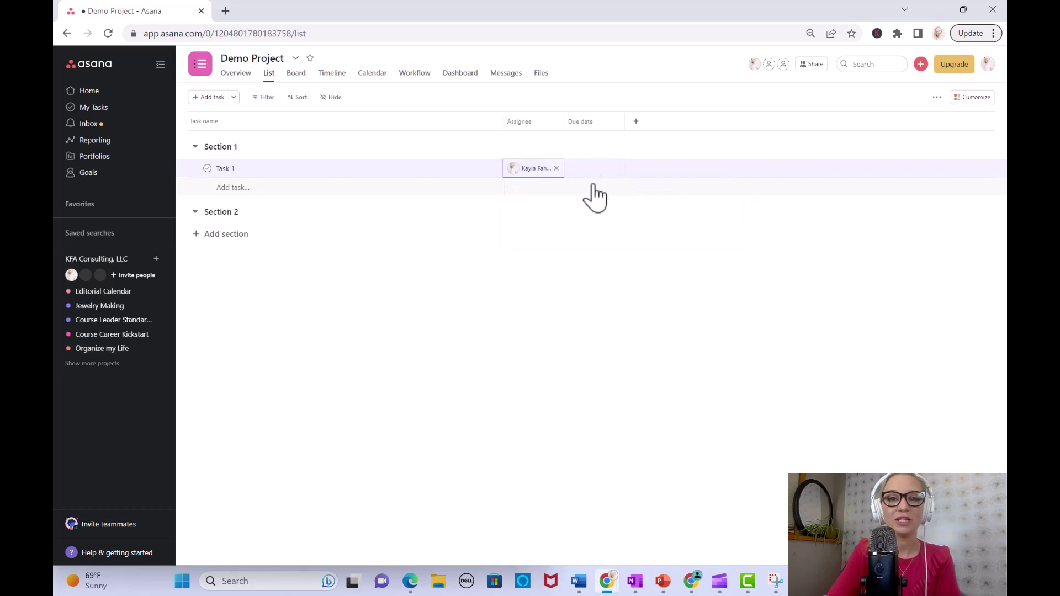
left_click(576, 183)
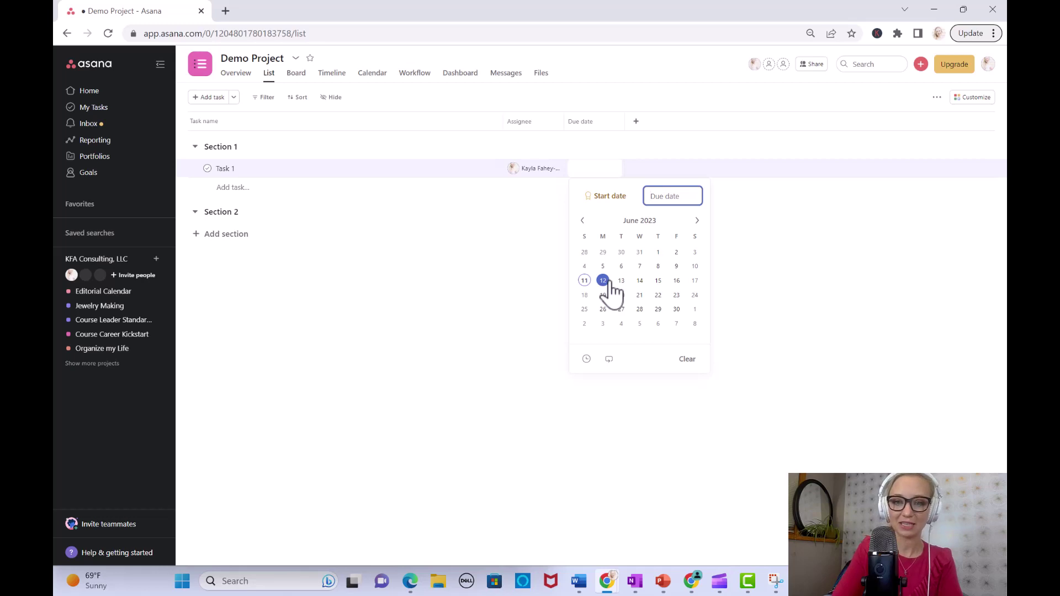
left_click(640, 281)
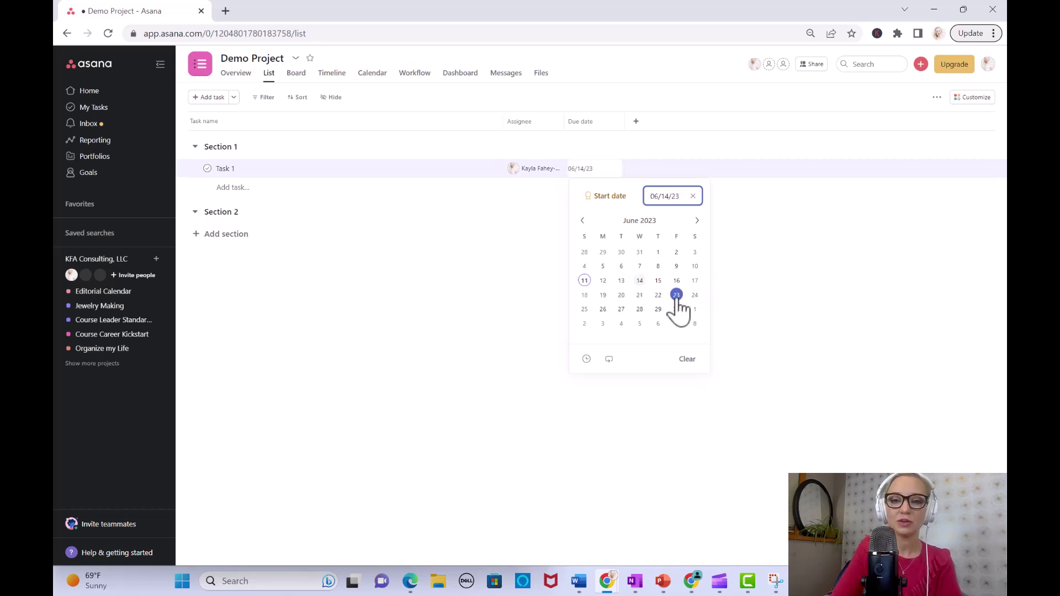
left_click(597, 177)
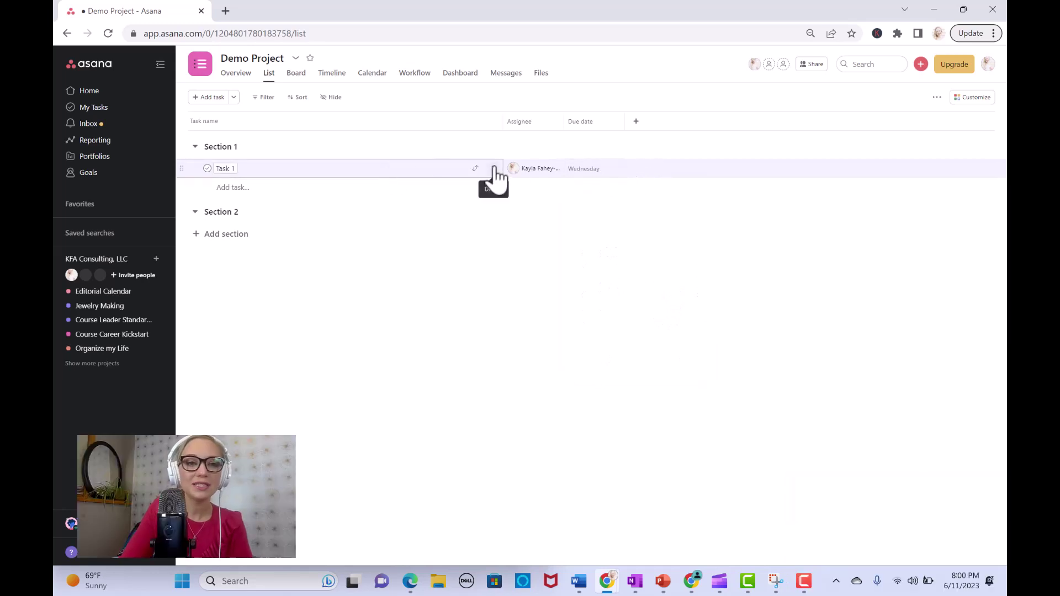
left_click(494, 168)
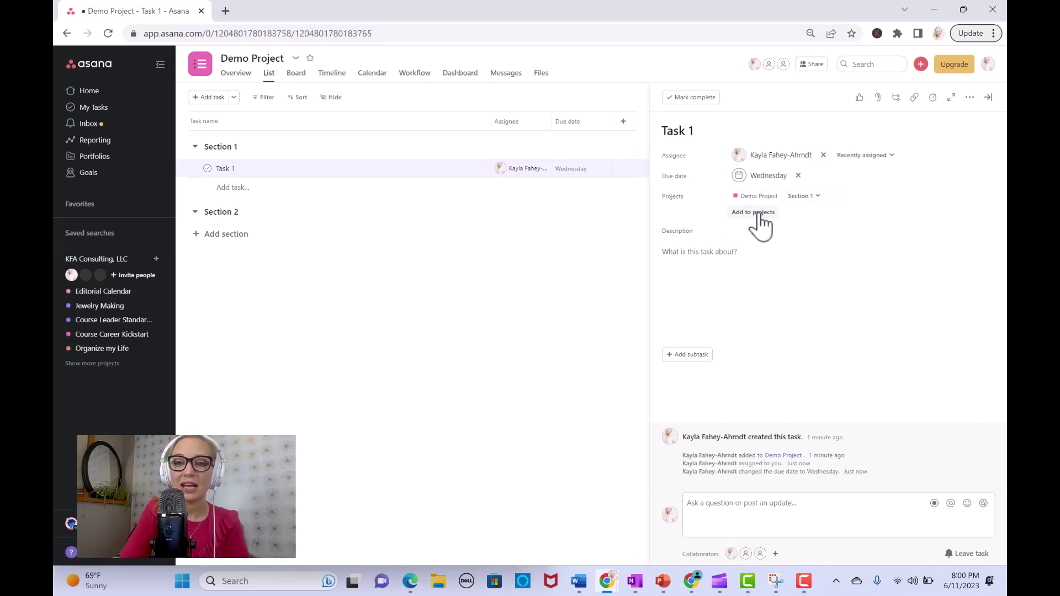
Step: Add Task 1 to the Course Career Kickstart project as well
left_click(760, 214)
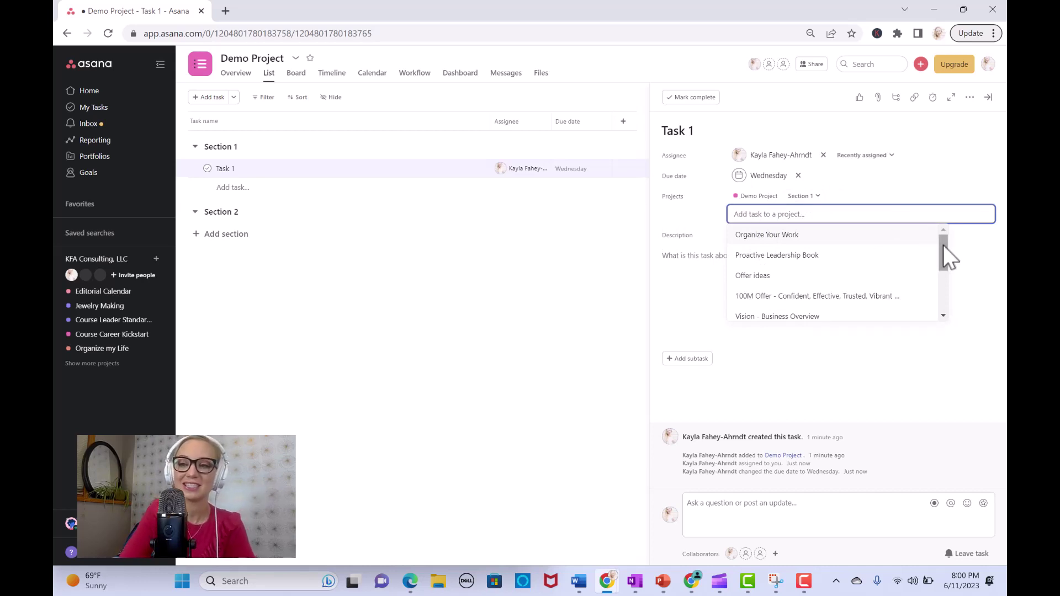
left_click_drag(943, 246, 942, 291)
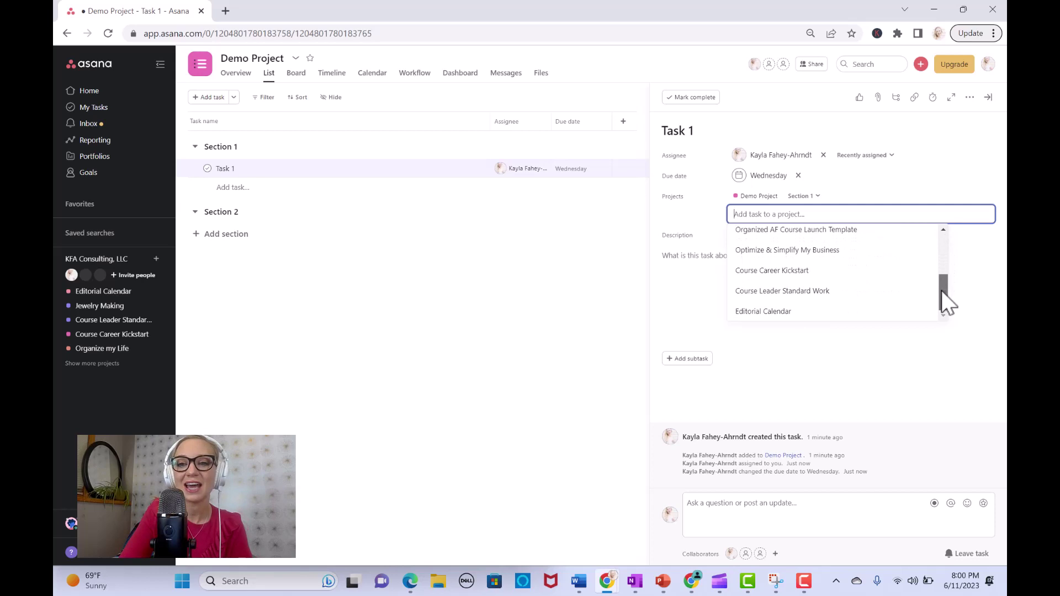
left_click(812, 277)
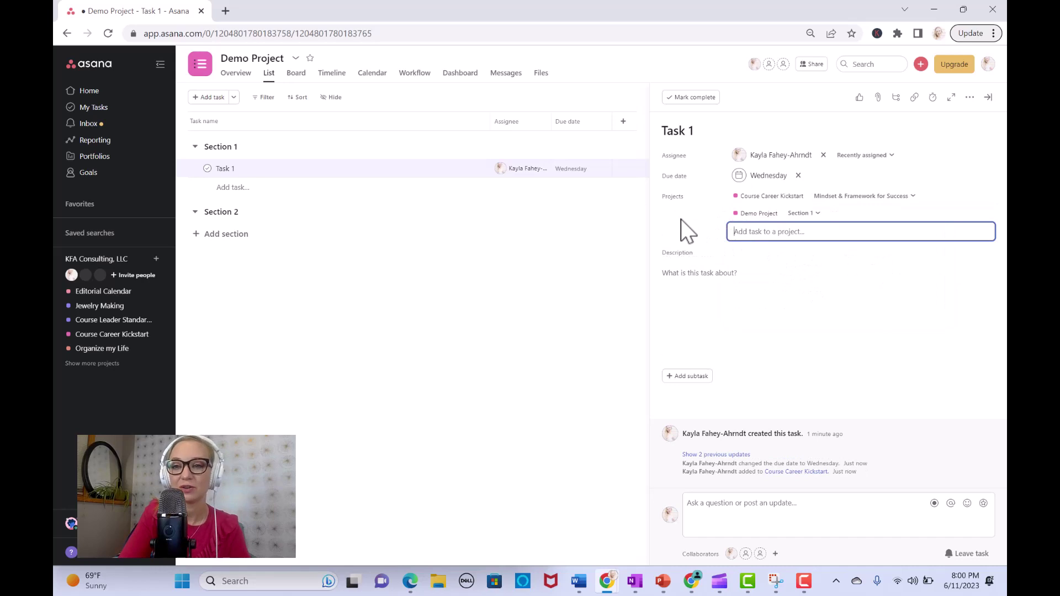
left_click(721, 271)
Step: Write 'Notes about your task.' as the first line of Task 1's description
left_click(695, 269)
type("Notes about your task.")
key("Return")
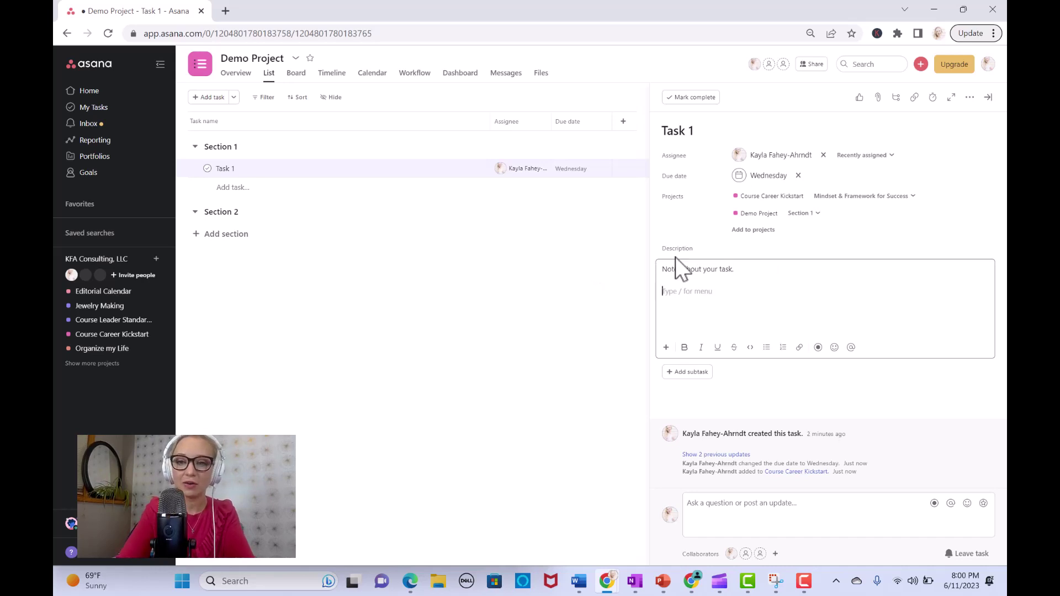
Step: Make the 'Notes about your task.' line bold, italic and underlined
left_click_drag(739, 270, 665, 269)
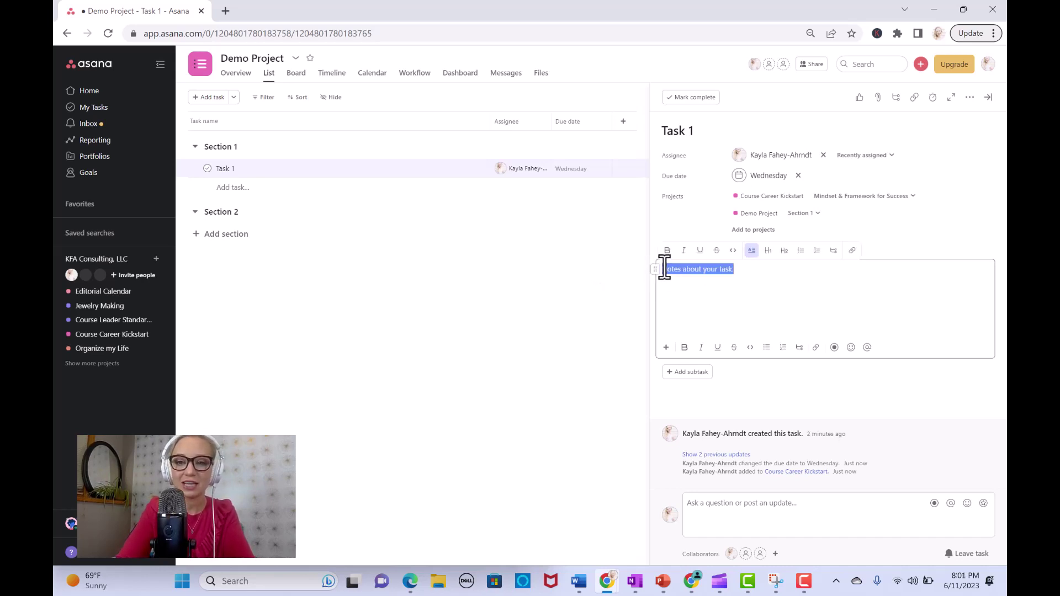
left_click(686, 349)
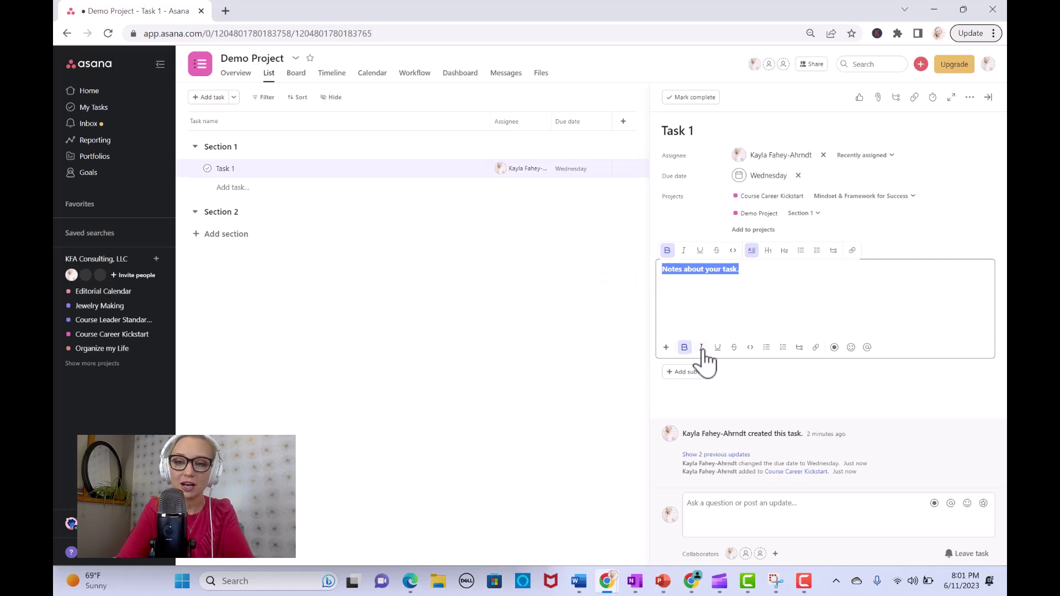
left_click(701, 348)
left_click(718, 348)
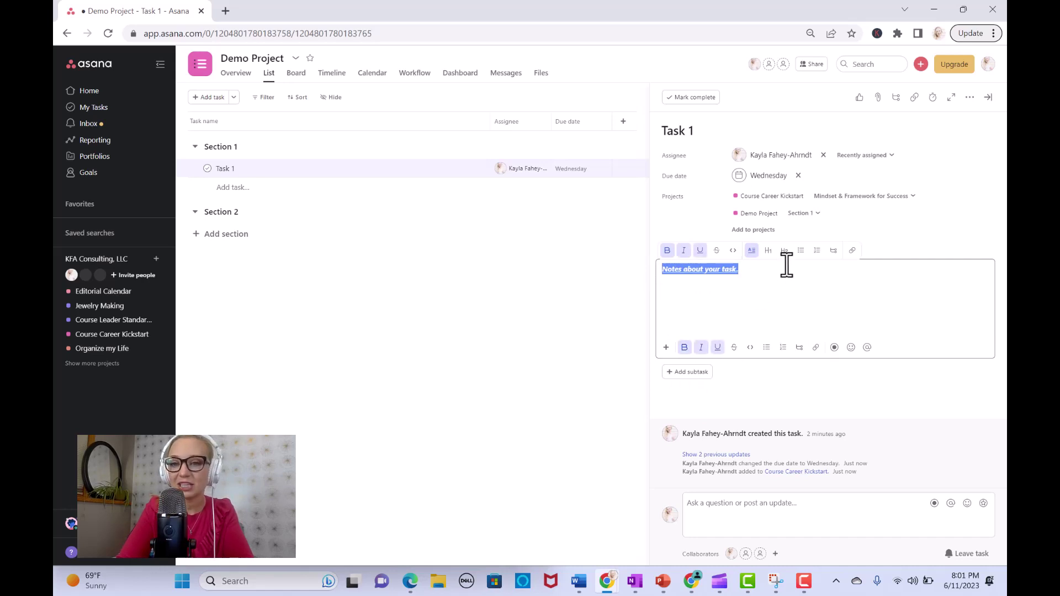
left_click(786, 267)
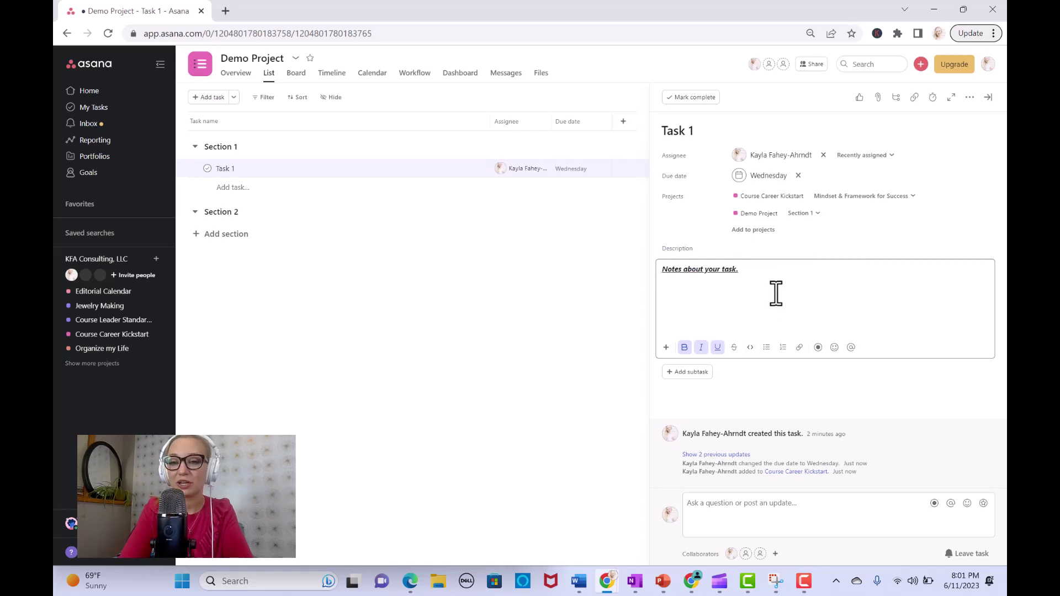
Step: Add a 'use bullet points' bullet with a numbered sub-item 'super organized'
key("Return")
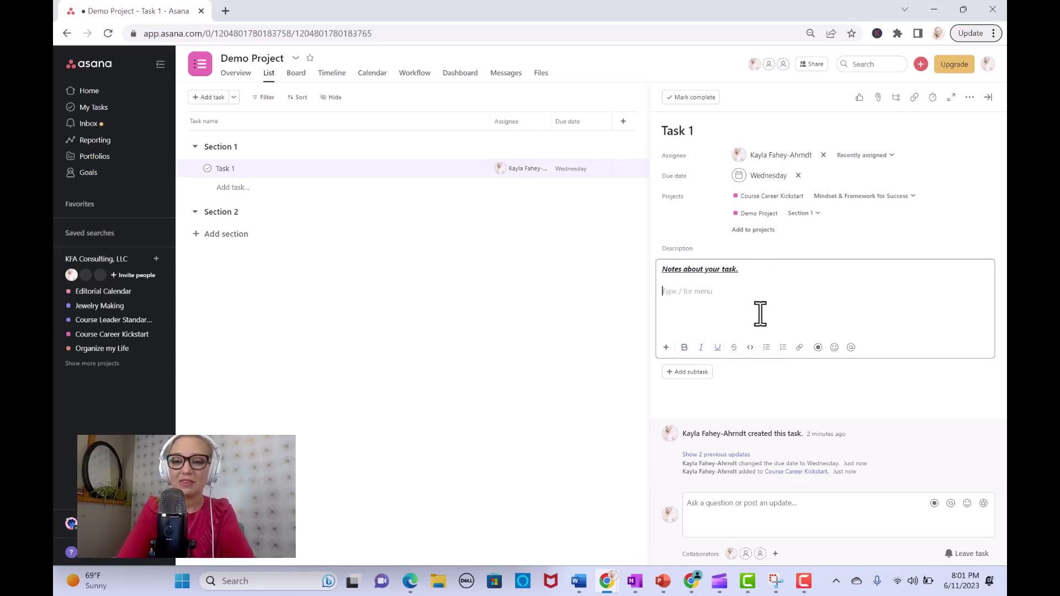
left_click(766, 348)
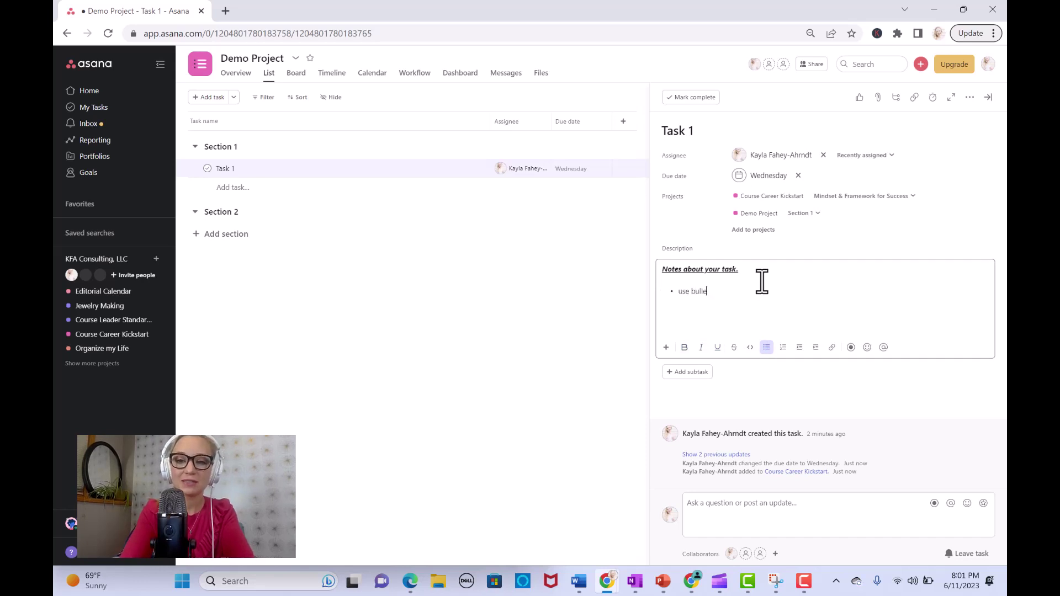
key("Return")
left_click(753, 296)
key("Return")
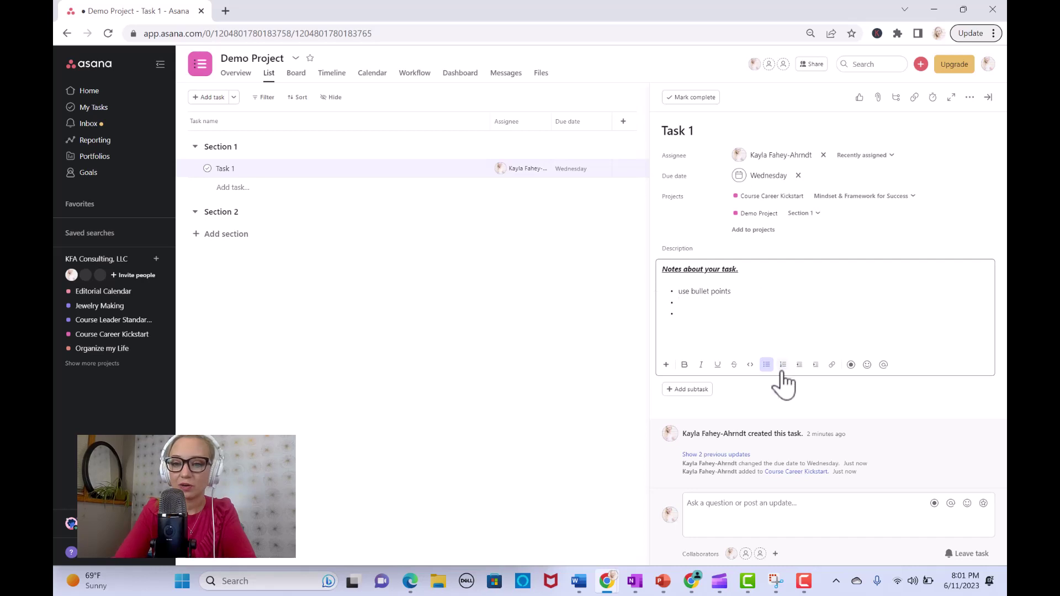
left_click(785, 369)
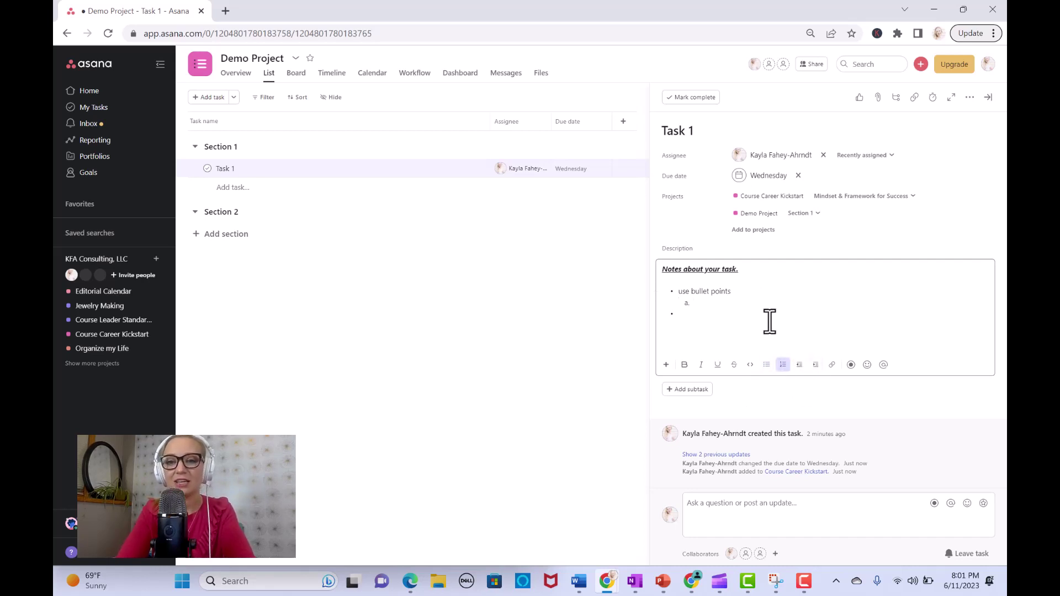
type("super organized")
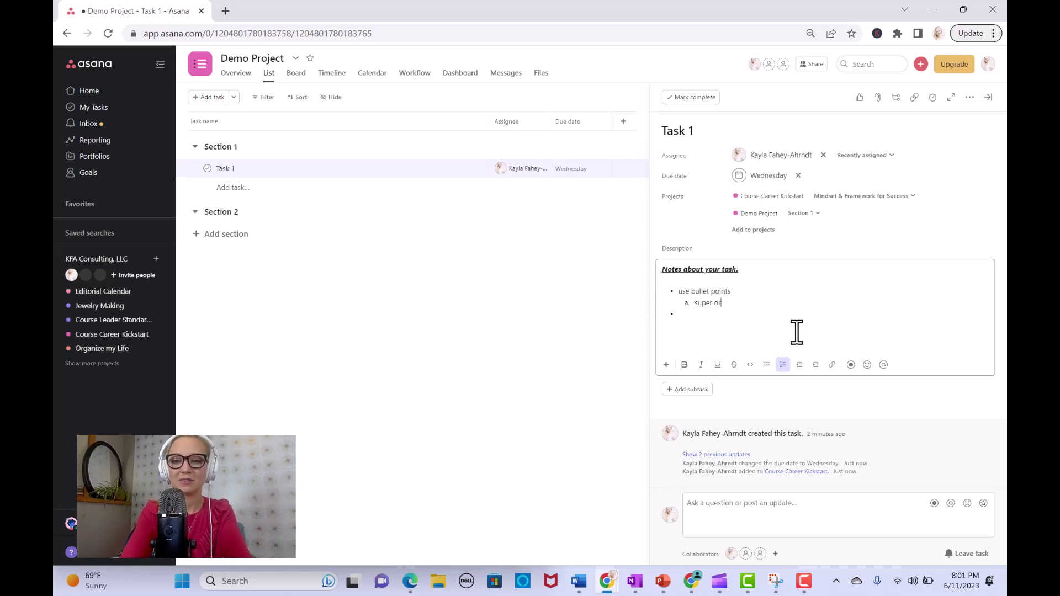
key("Return")
key("Return")
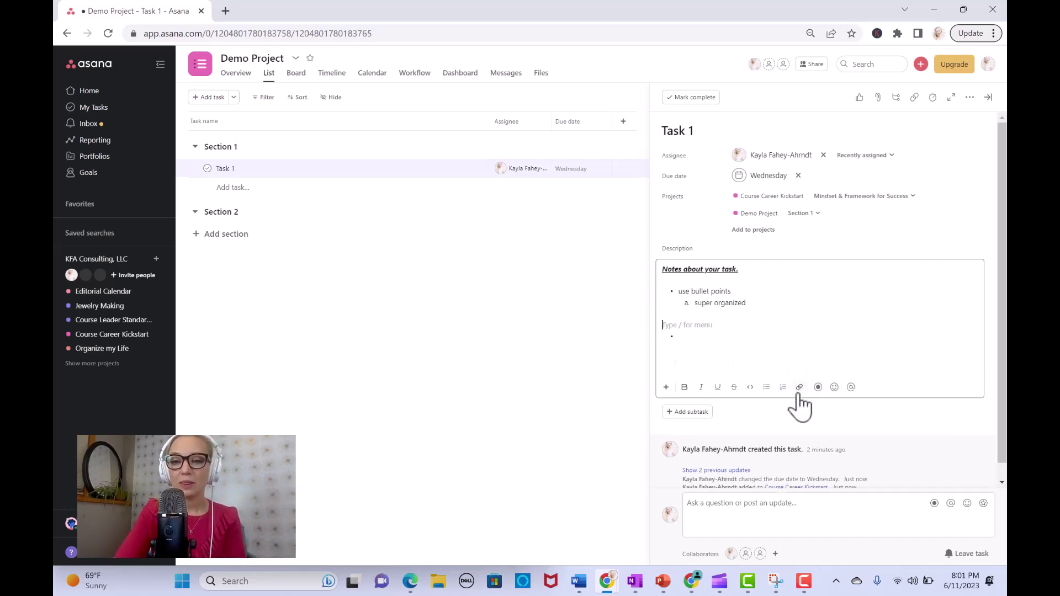
left_click(800, 387)
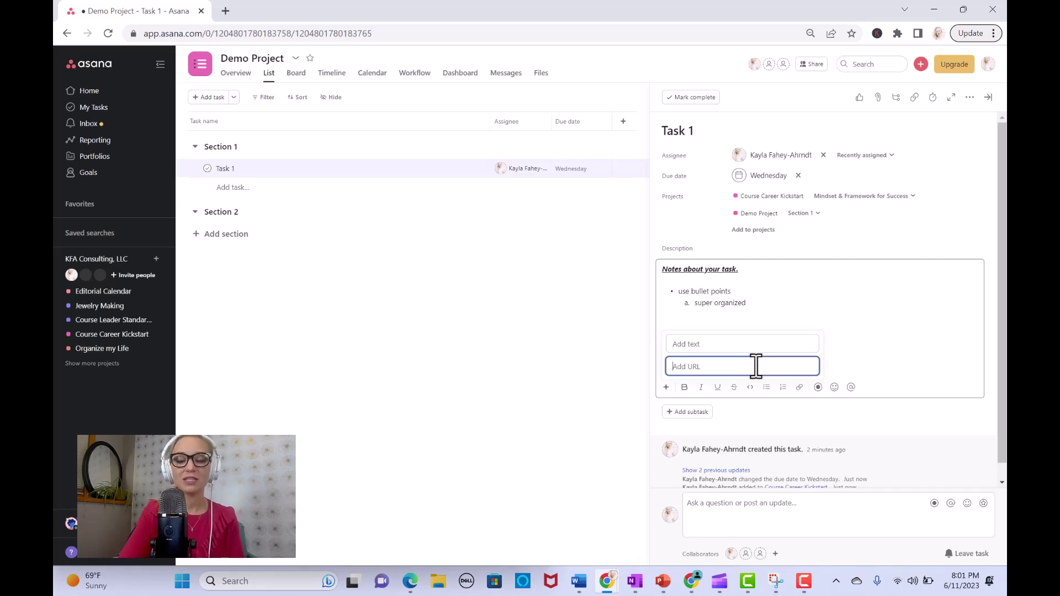
type("www.kfaconsul")
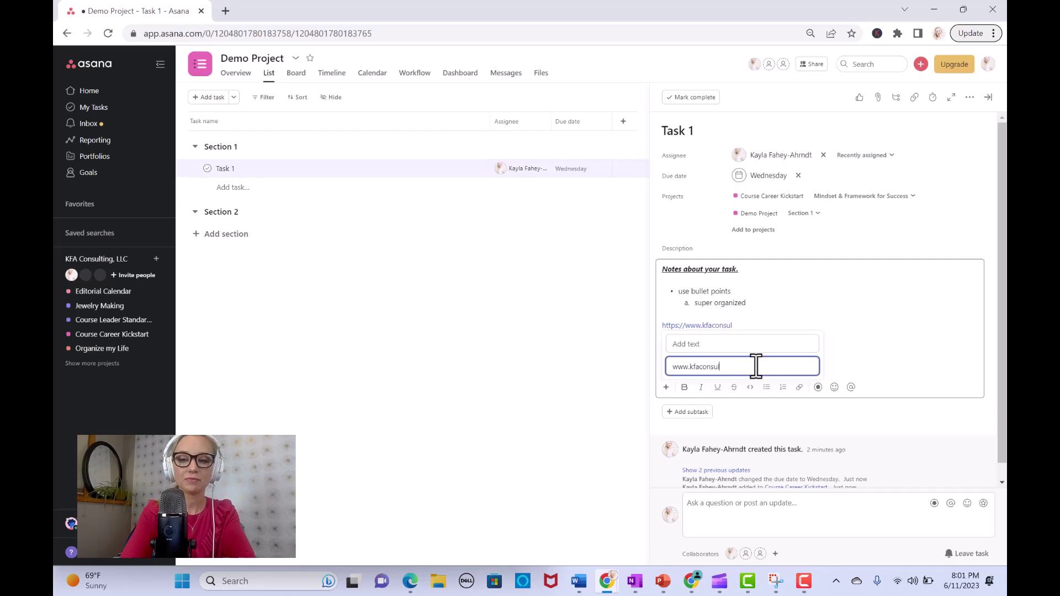
type("ting.org")
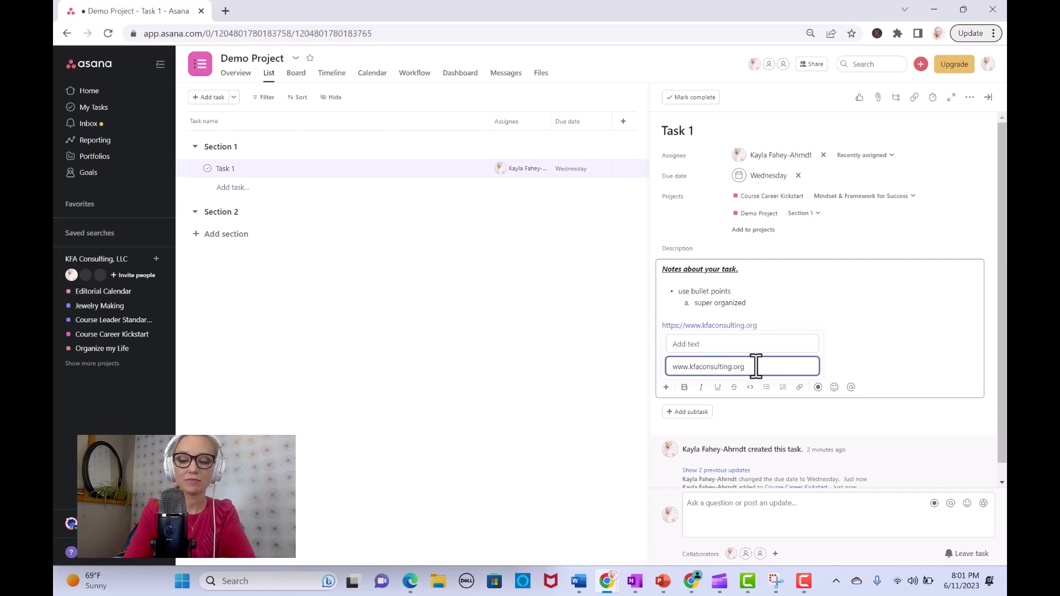
key("Return")
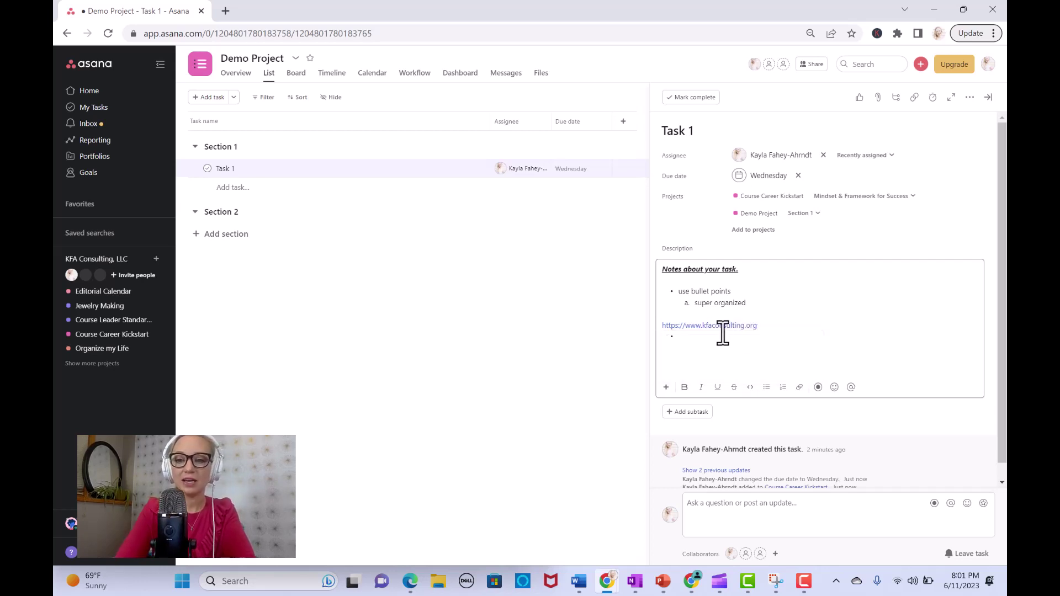
left_click(726, 329)
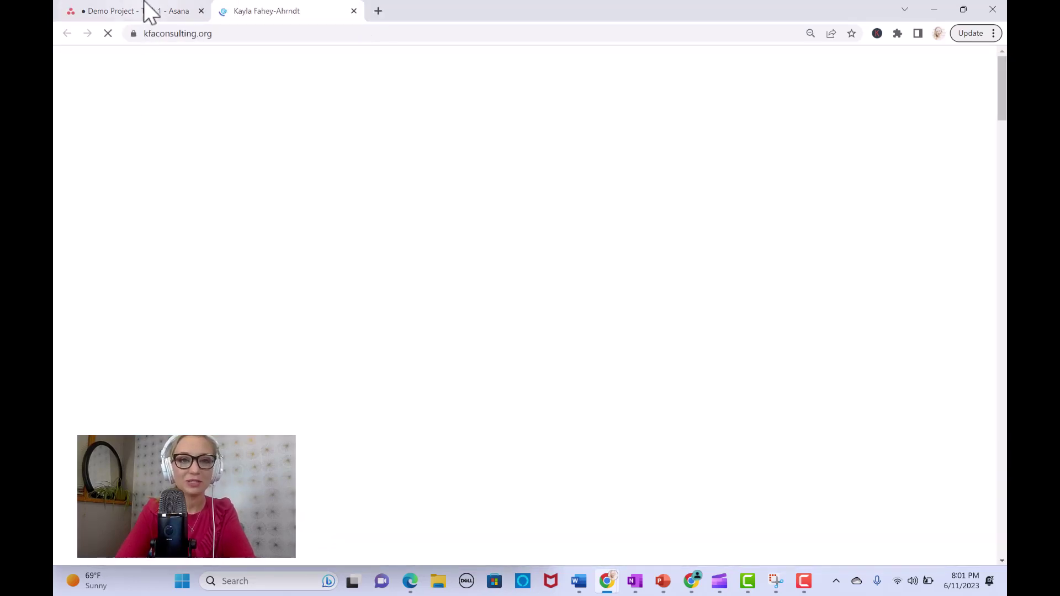
left_click(144, 1)
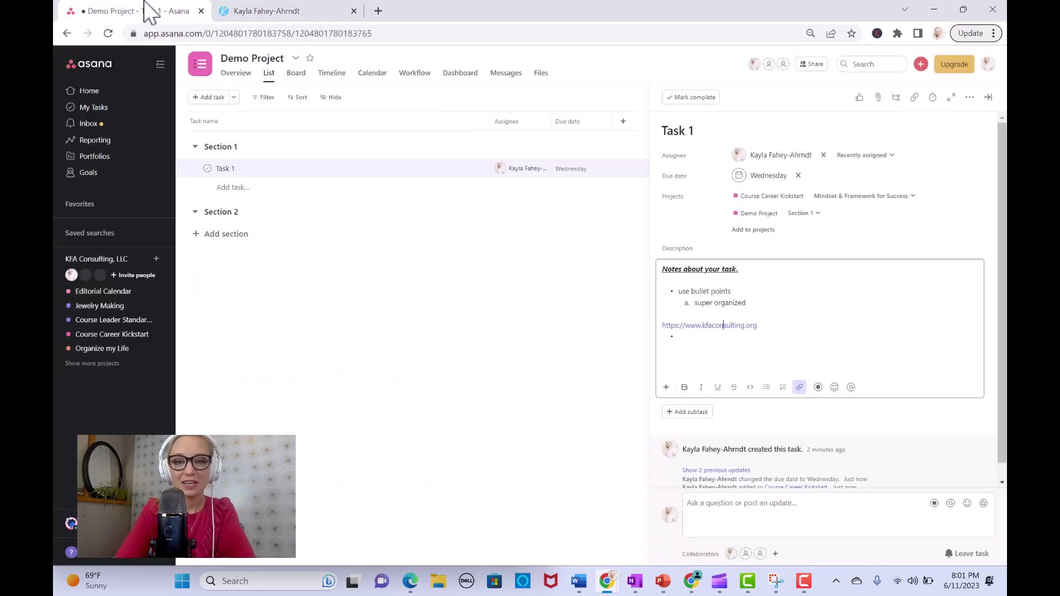
left_click(810, 352)
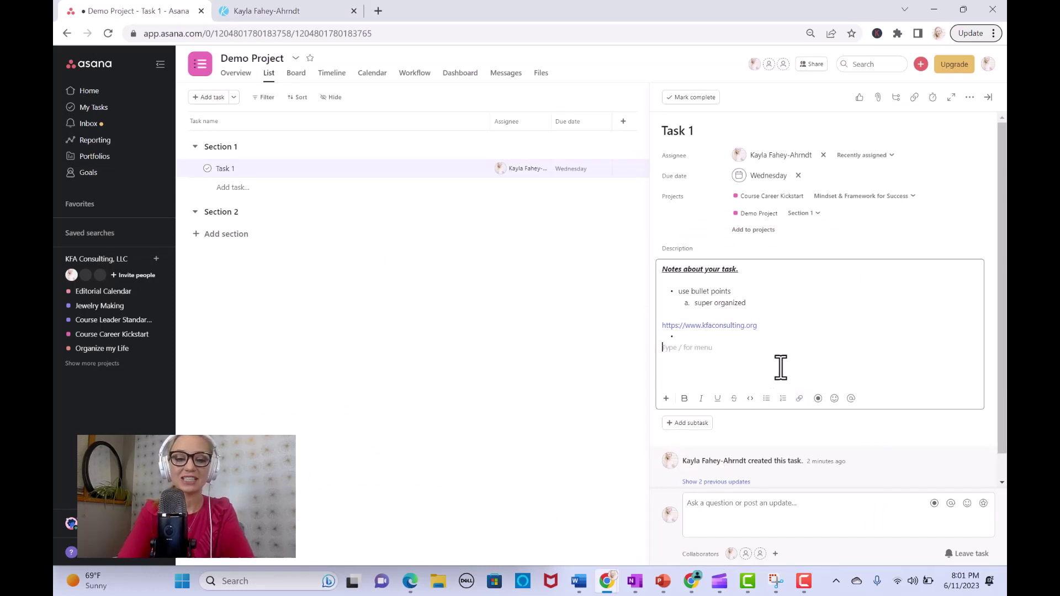
type("@")
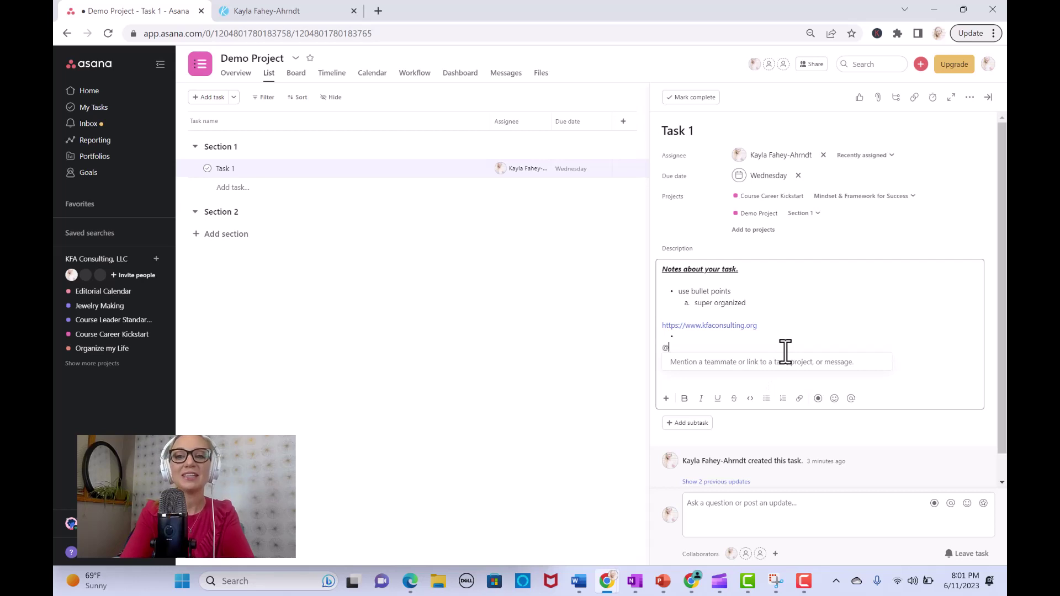
type("car")
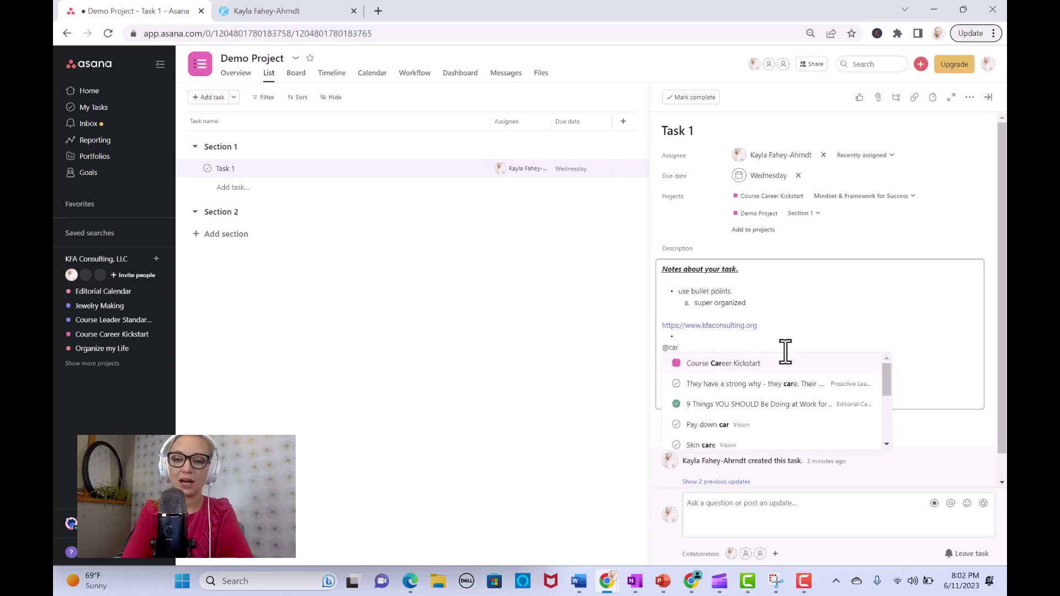
left_click(741, 365)
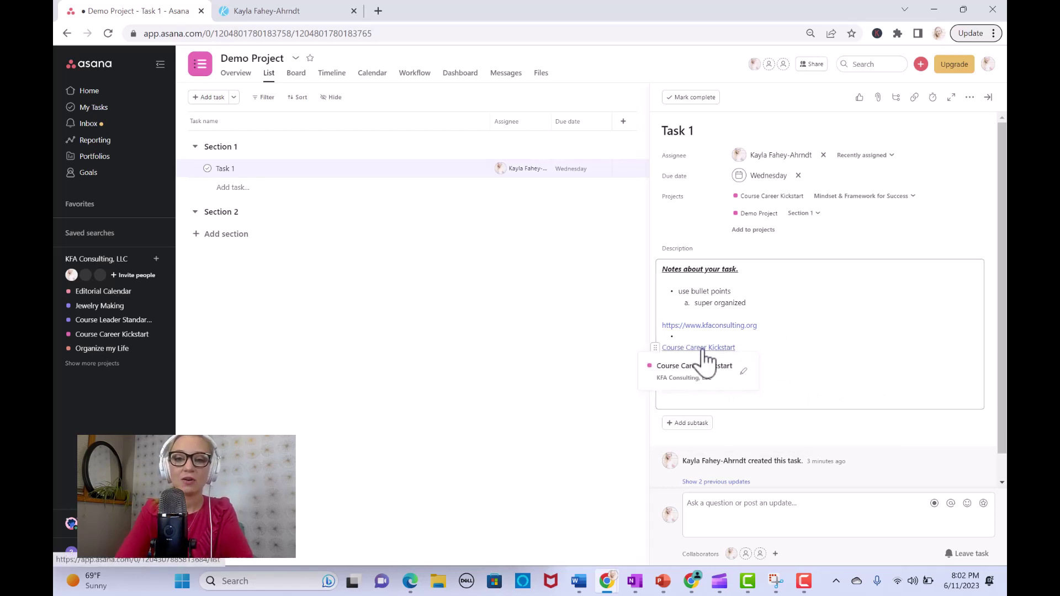
left_click(706, 364)
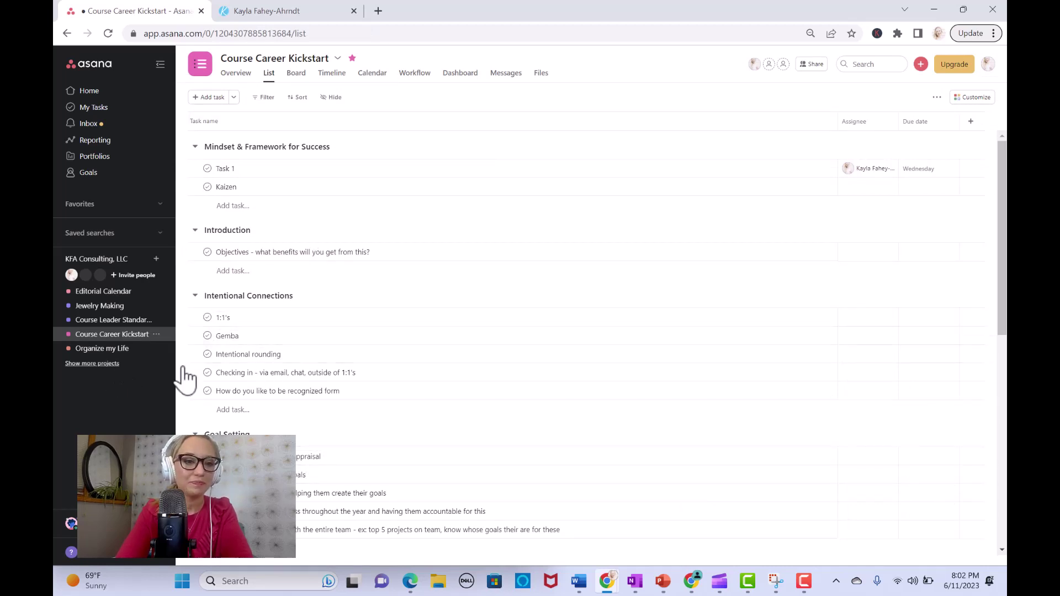
left_click(105, 364)
key("alt+Left")
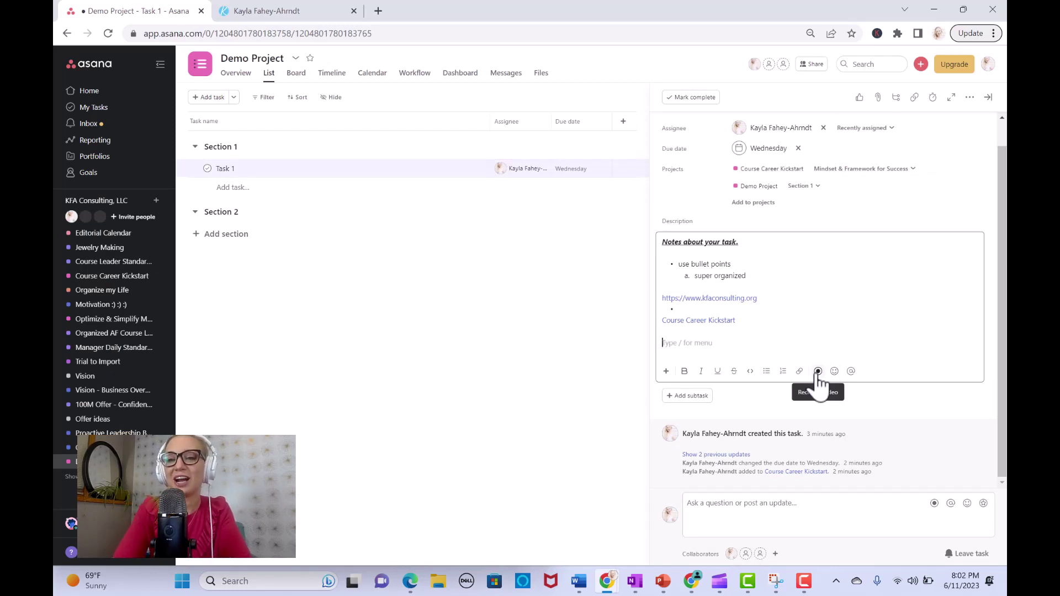
Step: Record an Integrated Webcam plus entire-screen video and attach it to Task 1
left_click(818, 373)
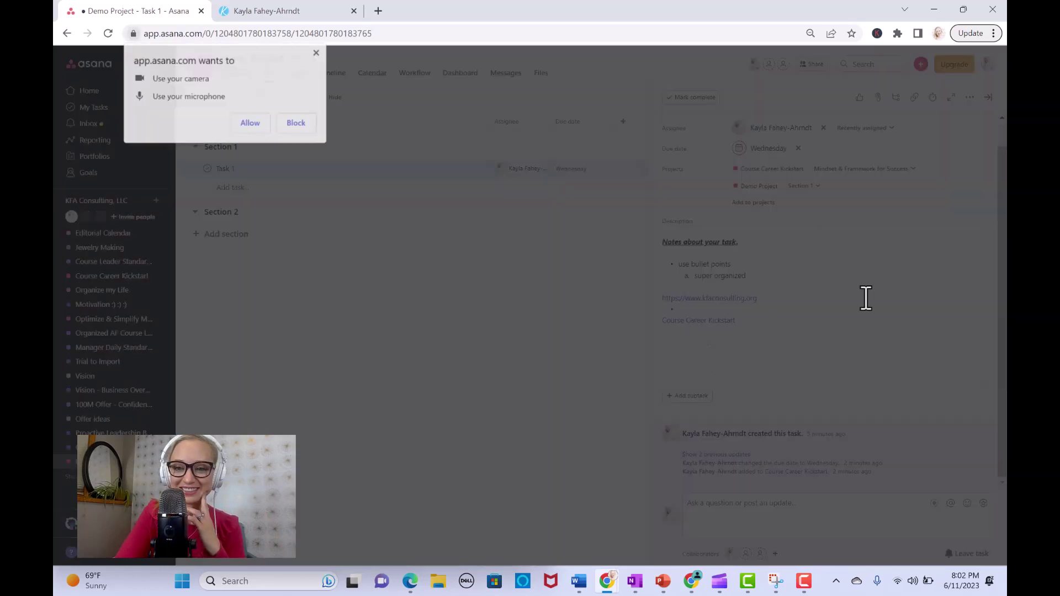
left_click(264, 128)
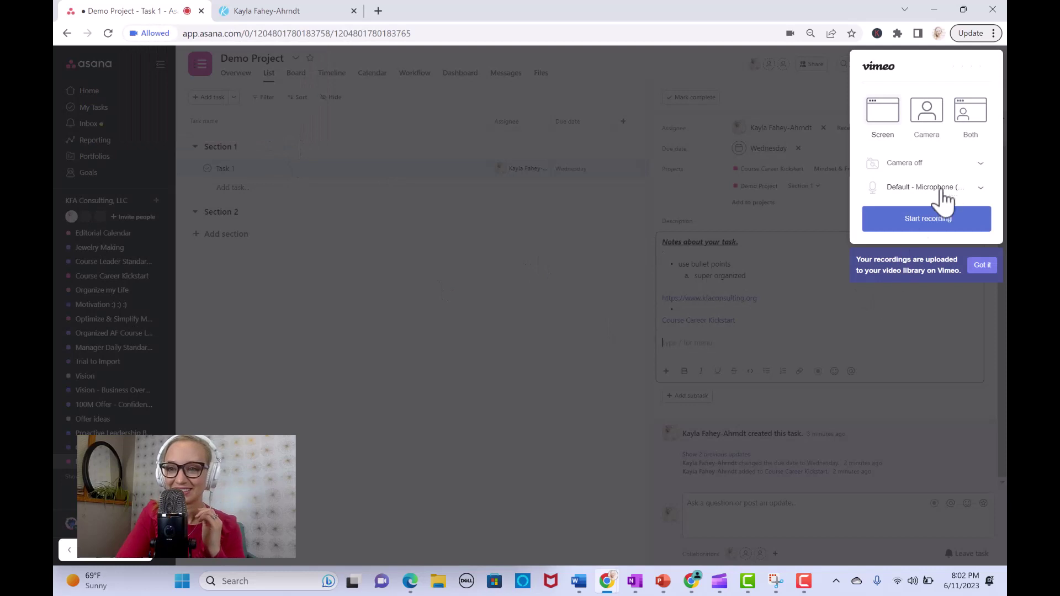
left_click(982, 165)
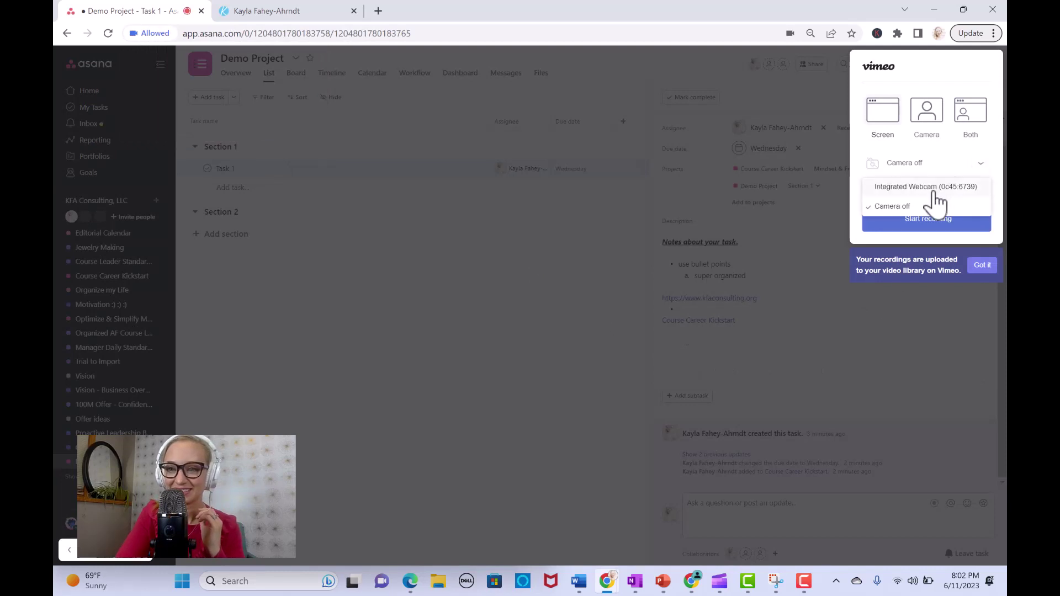
left_click(933, 189)
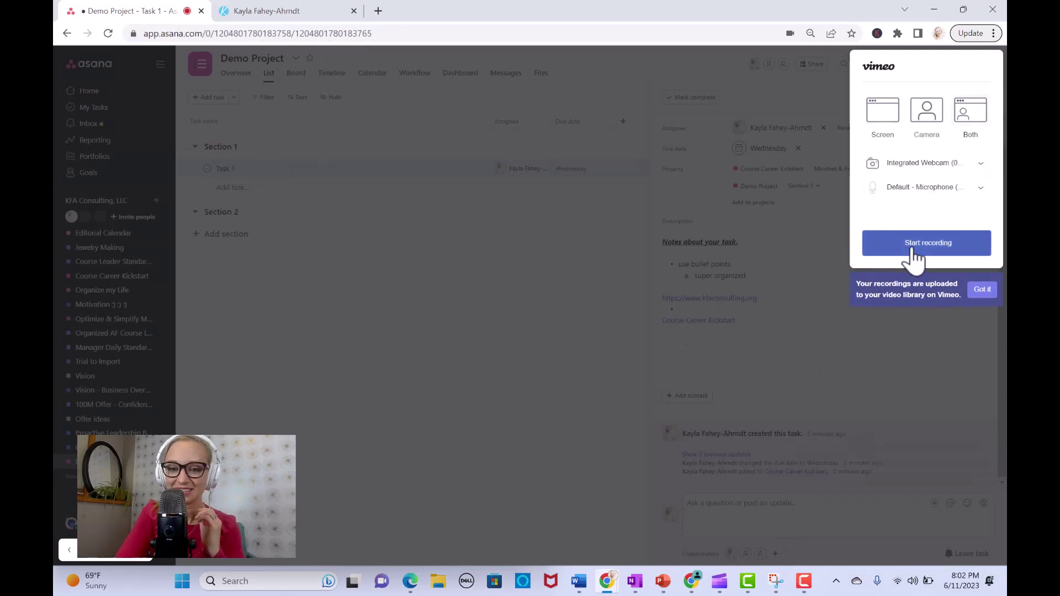
left_click(913, 249)
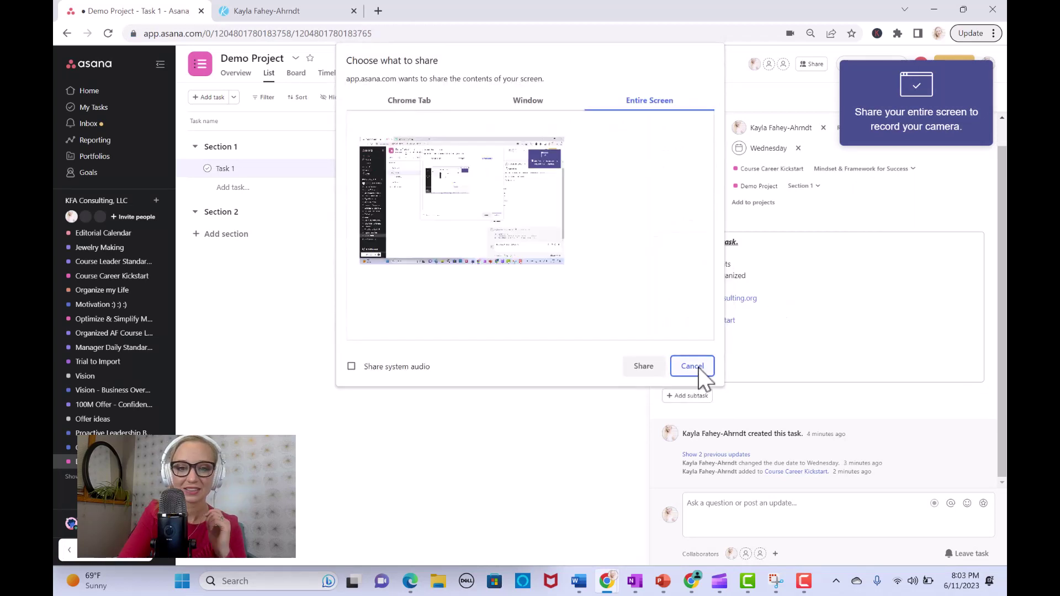
left_click(454, 191)
left_click(648, 368)
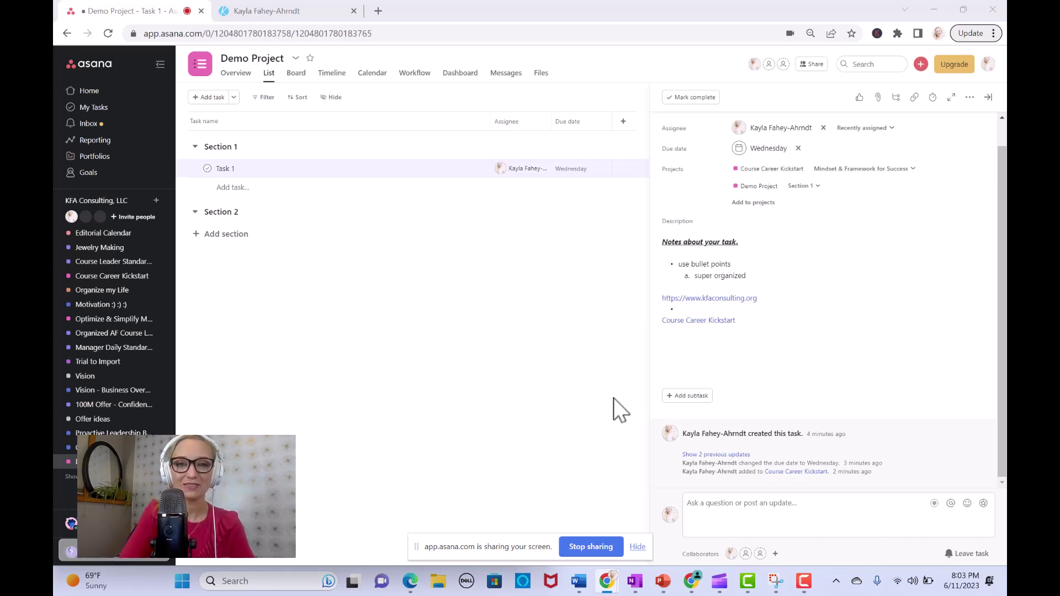
left_click(582, 547)
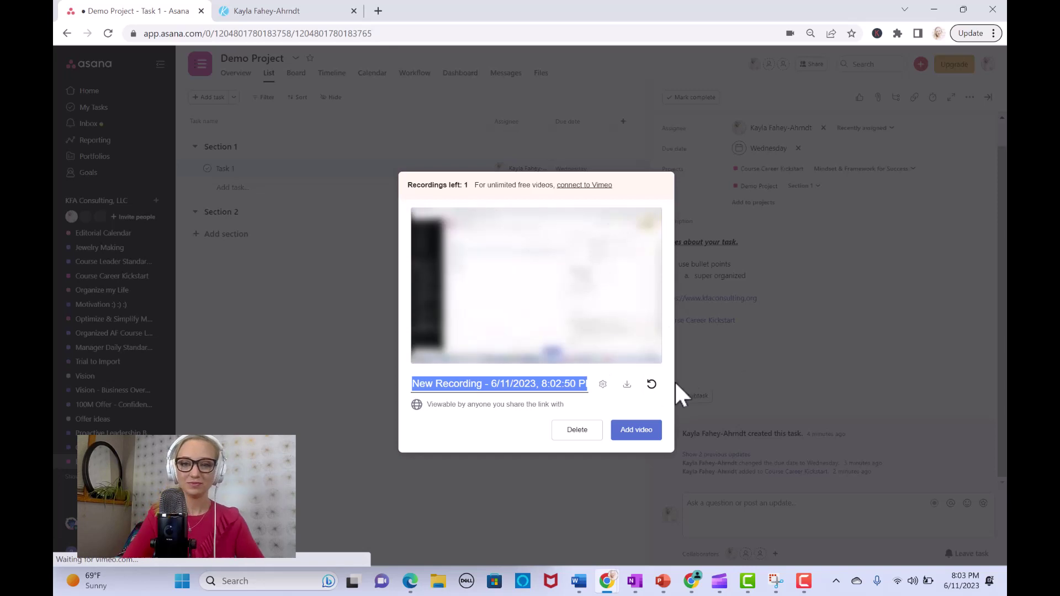
left_click(638, 432)
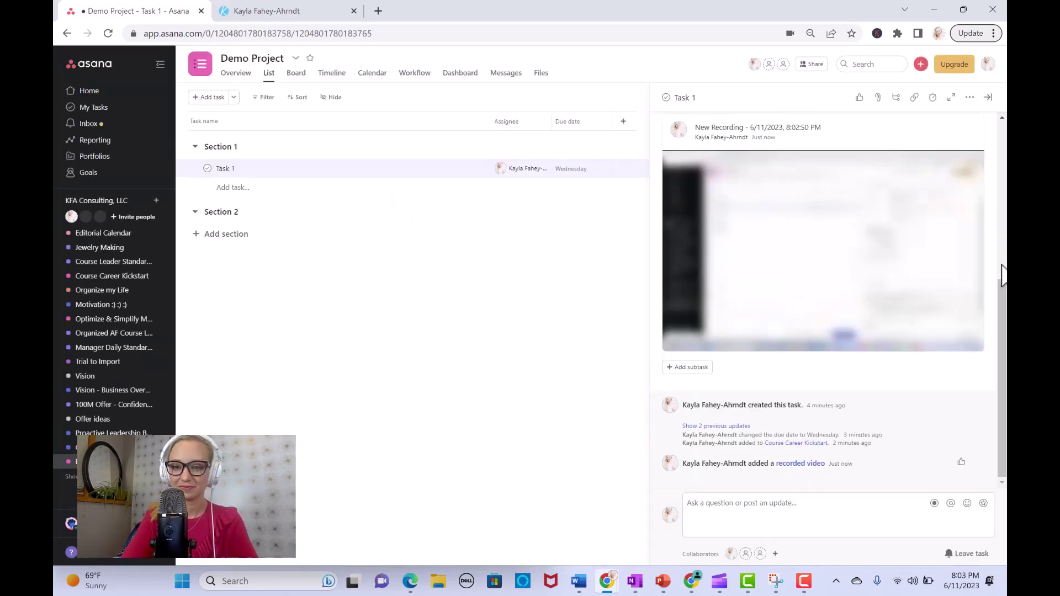
left_click(681, 340)
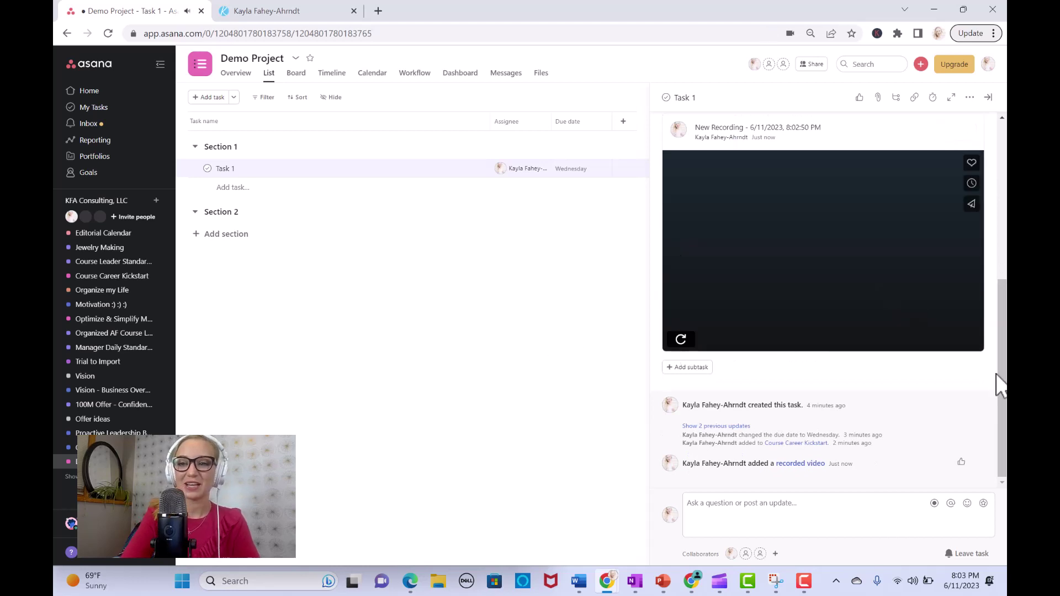
scroll(997, 393, "up", 2)
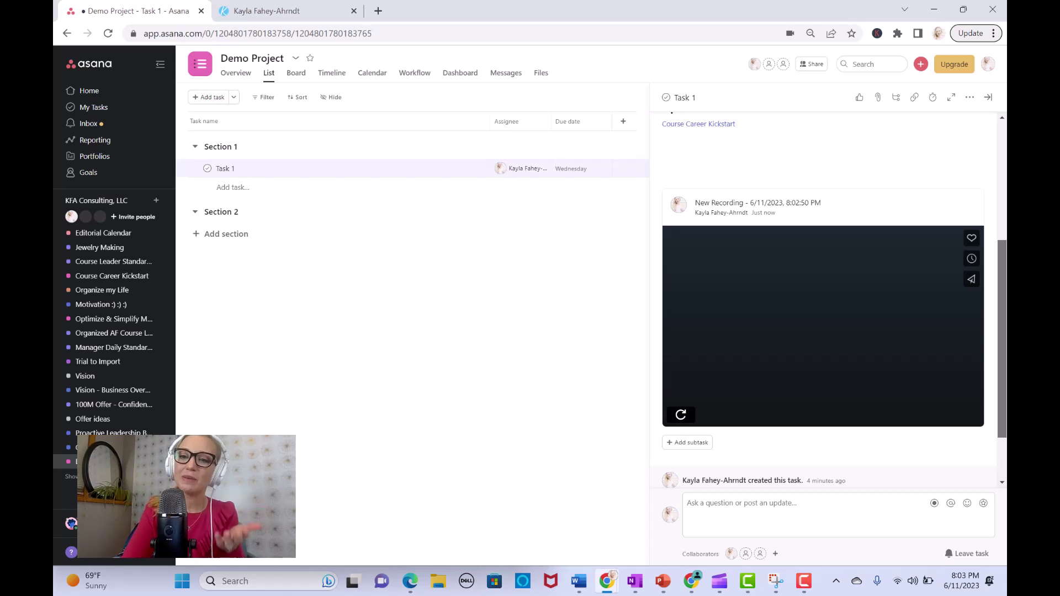
scroll(1001, 386, "down", 2)
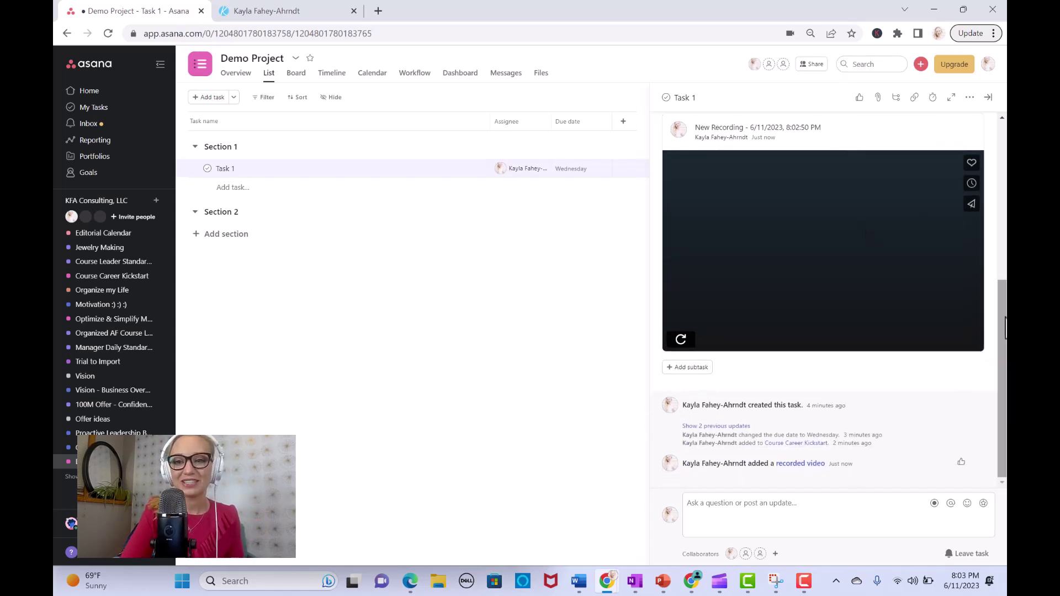
Step: Add two subtasks to Task 1: one for the week's content and 'record videos'
left_click(695, 369)
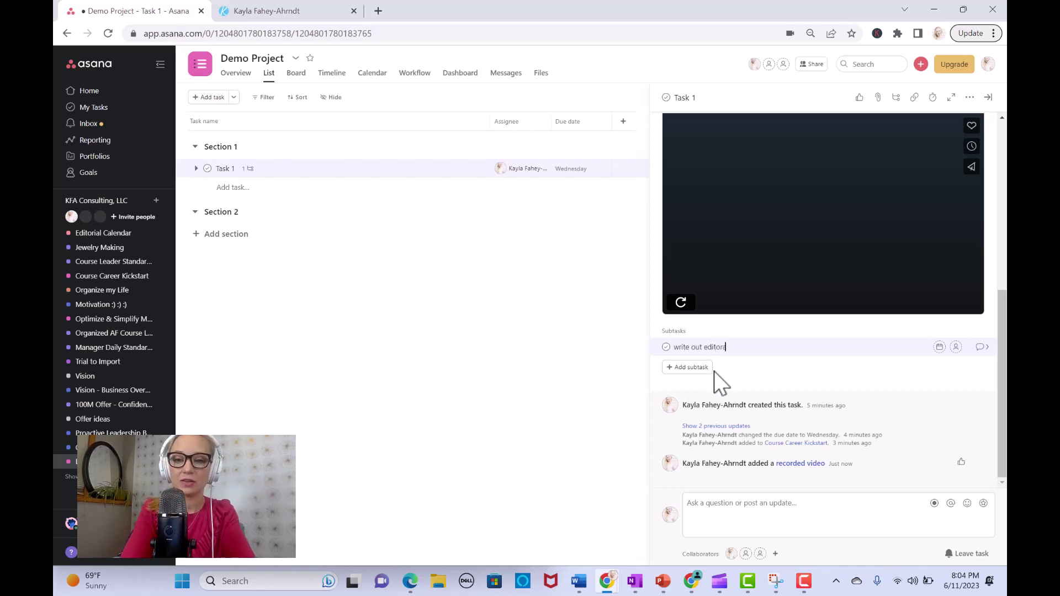
type("ntent fo")
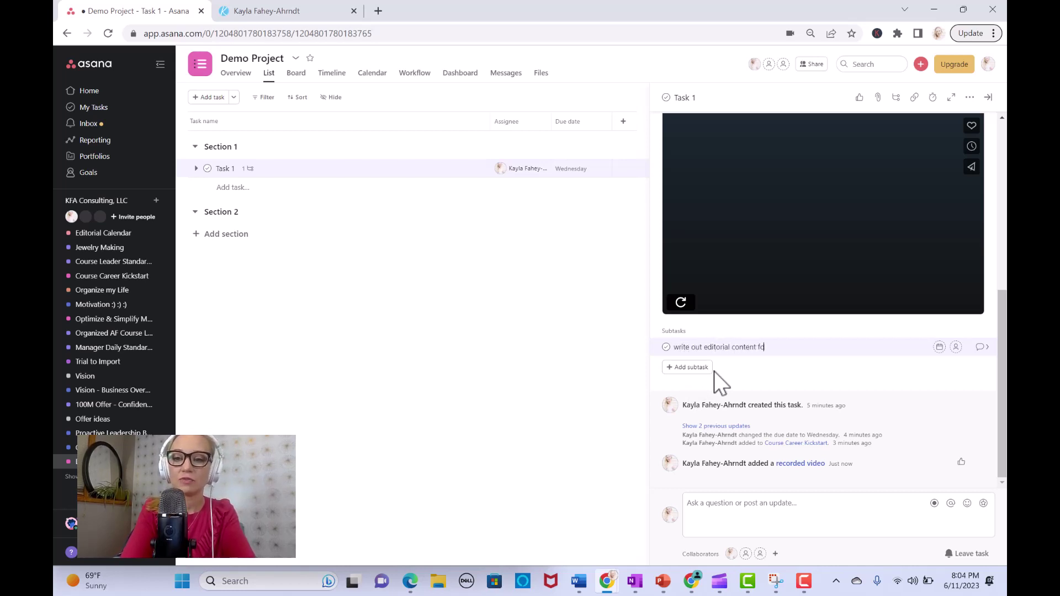
type("r the week")
key("Return")
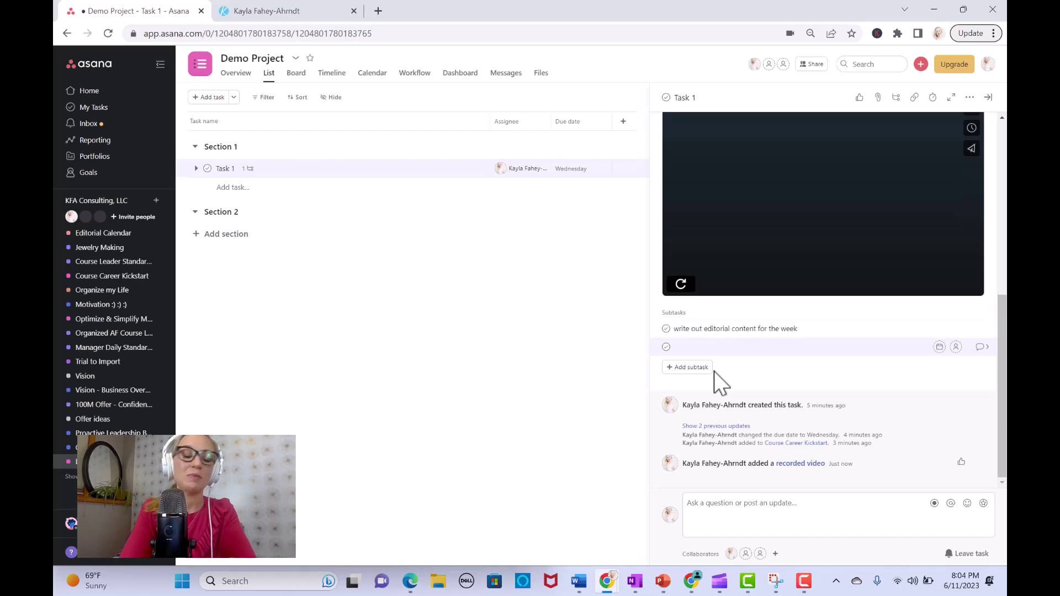
type("record videos")
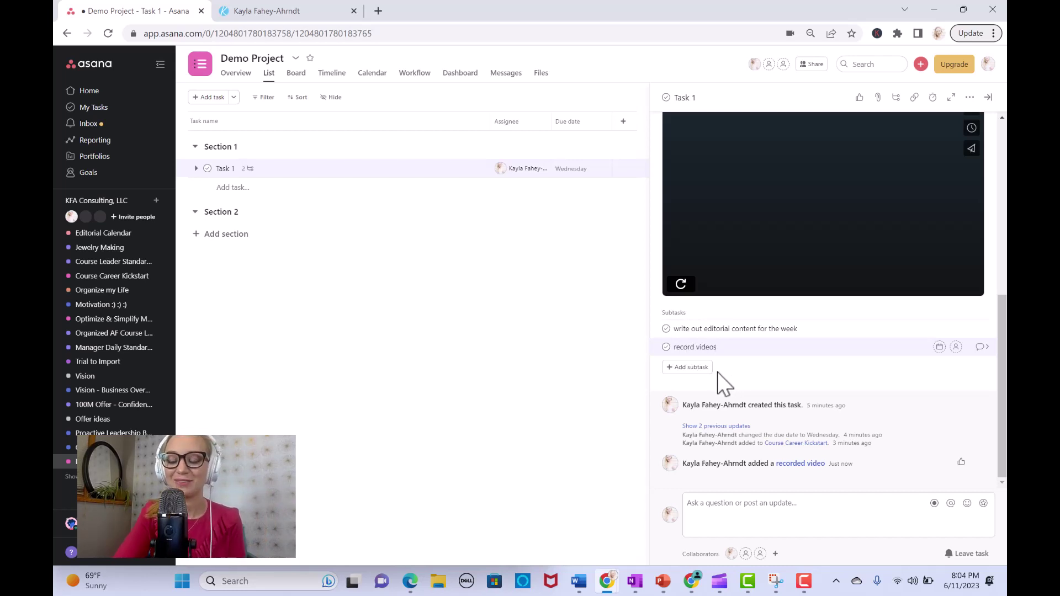
Step: Make 'record videos' due Tuesday June 13, assign it to yourself, then close the task details
left_click(940, 347)
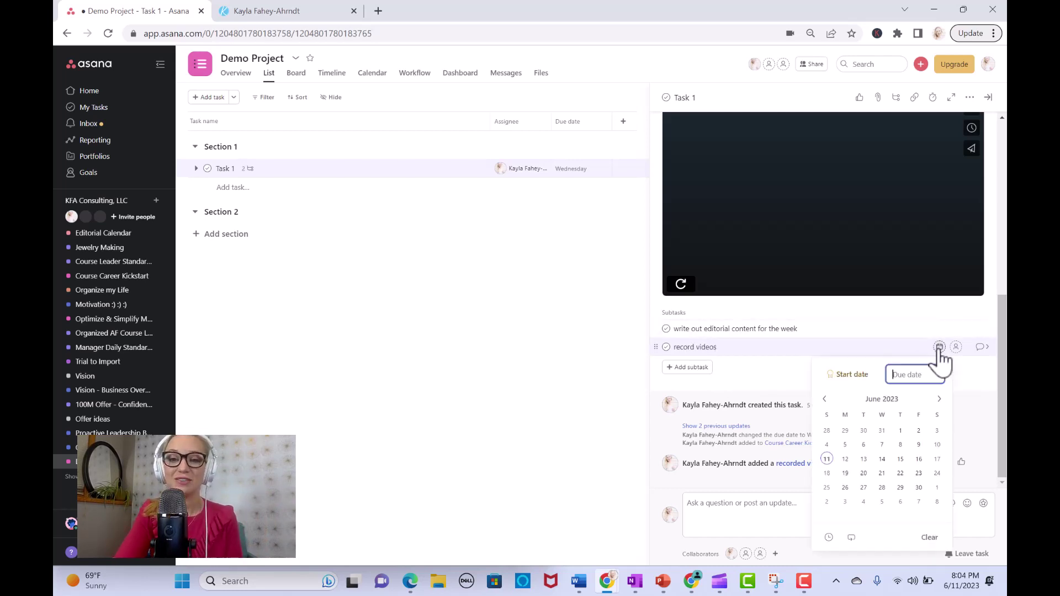
left_click(863, 459)
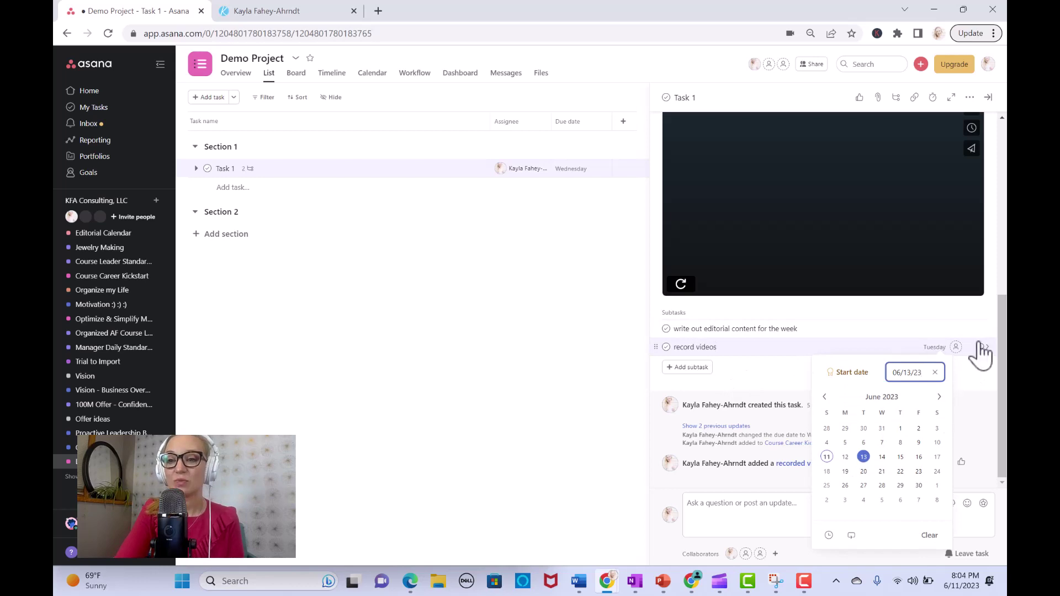
left_click(956, 348)
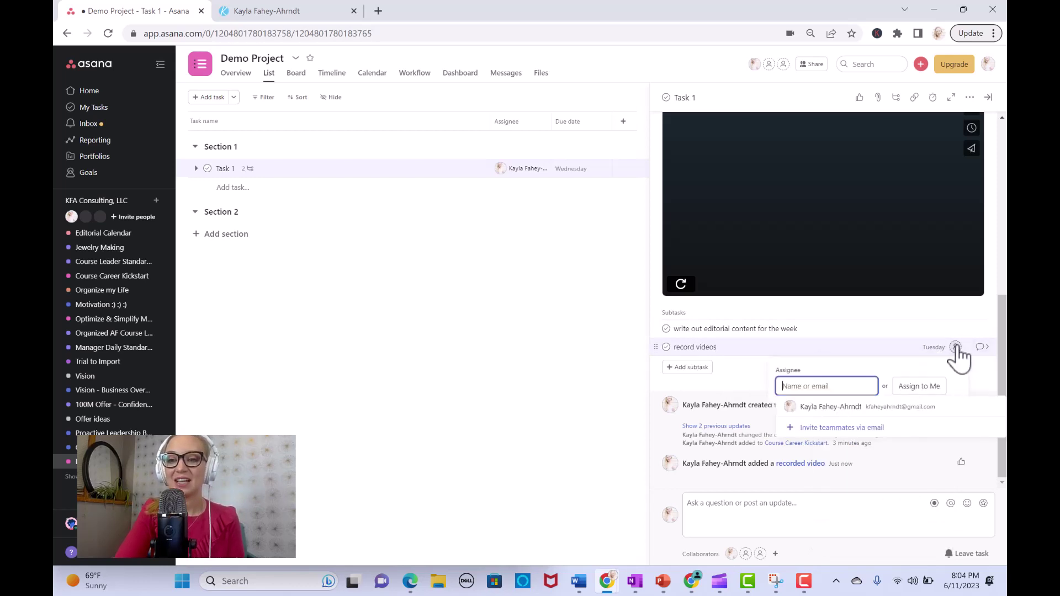
left_click(905, 387)
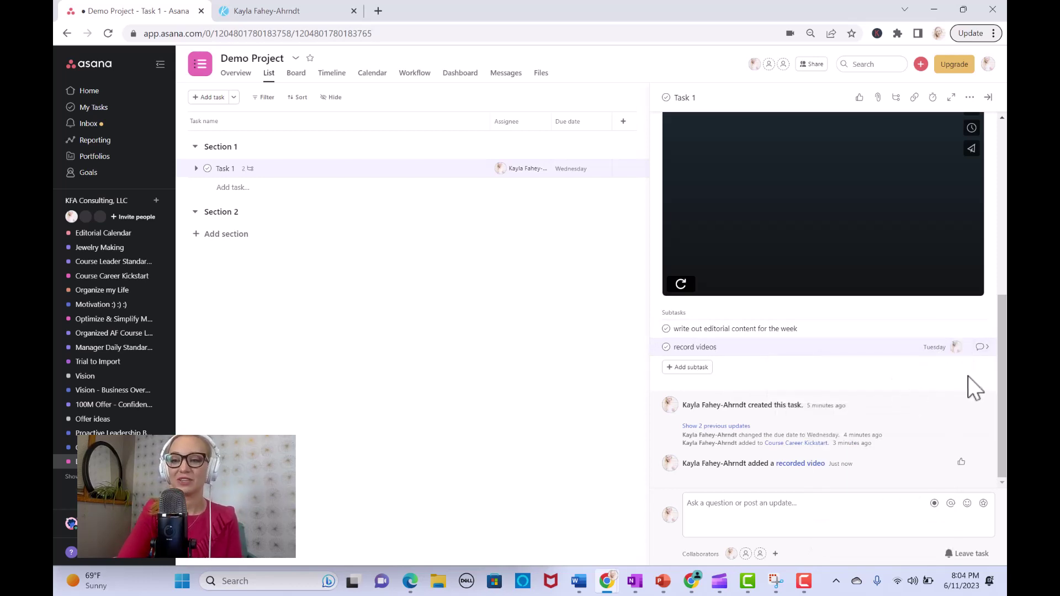
left_click(983, 348)
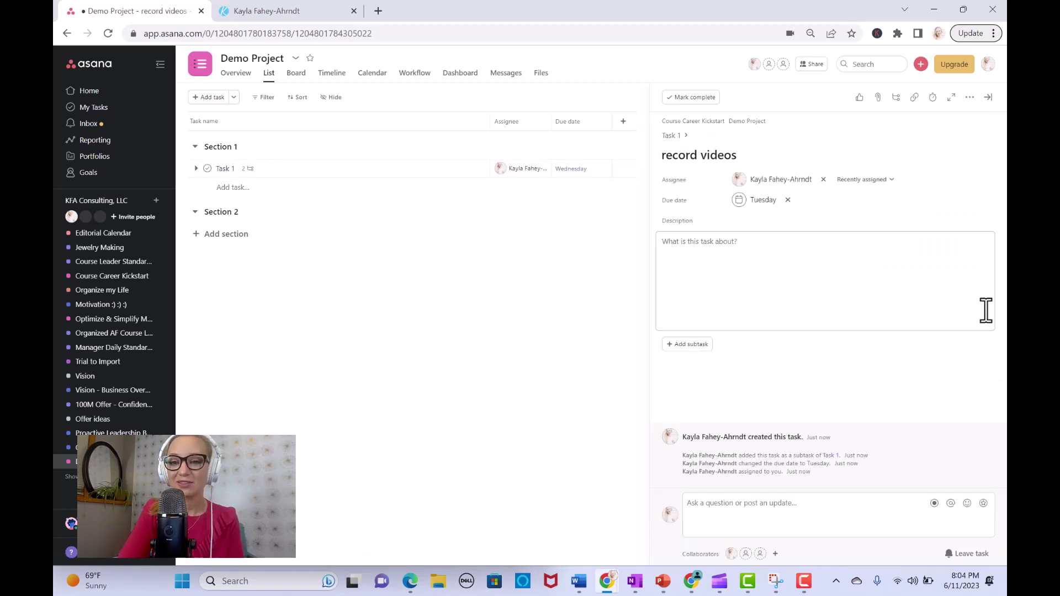
left_click(989, 100)
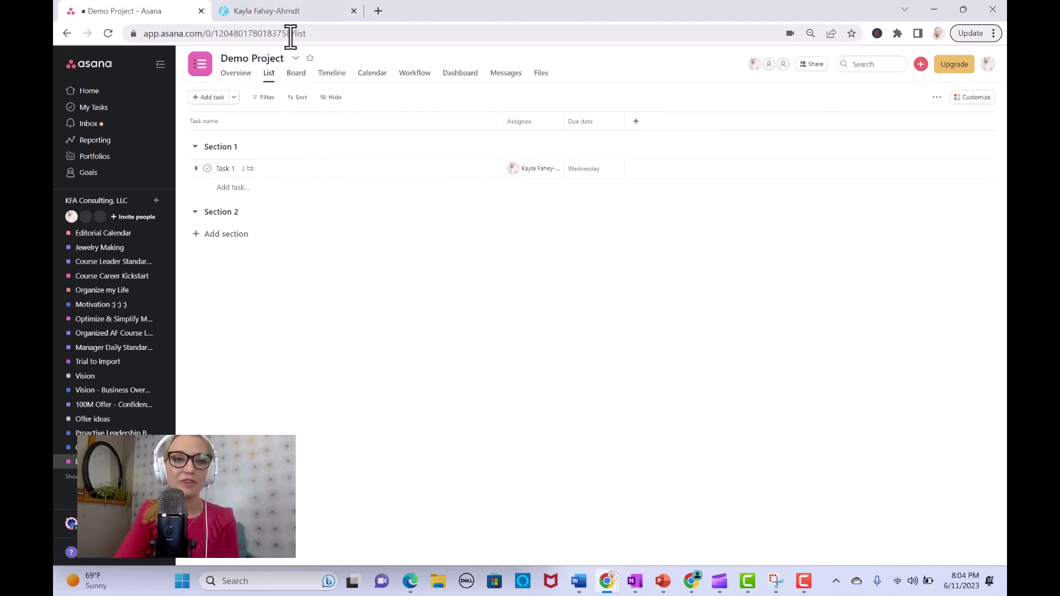
Step: In board view, move Task 1 into Section 2 and add a new 'Section 3' column
left_click(297, 74)
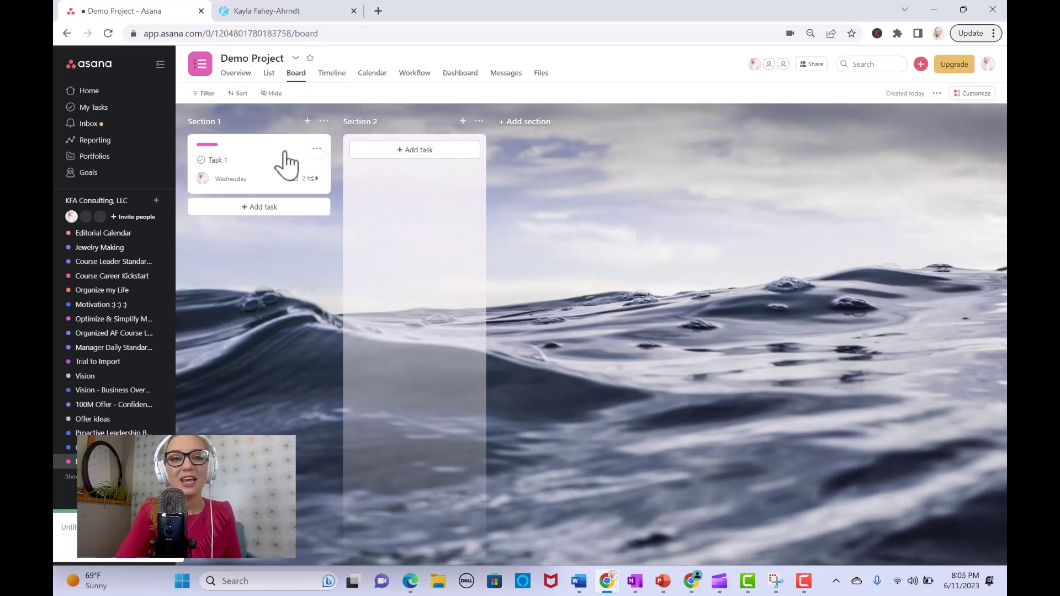
left_click_drag(285, 163, 439, 176)
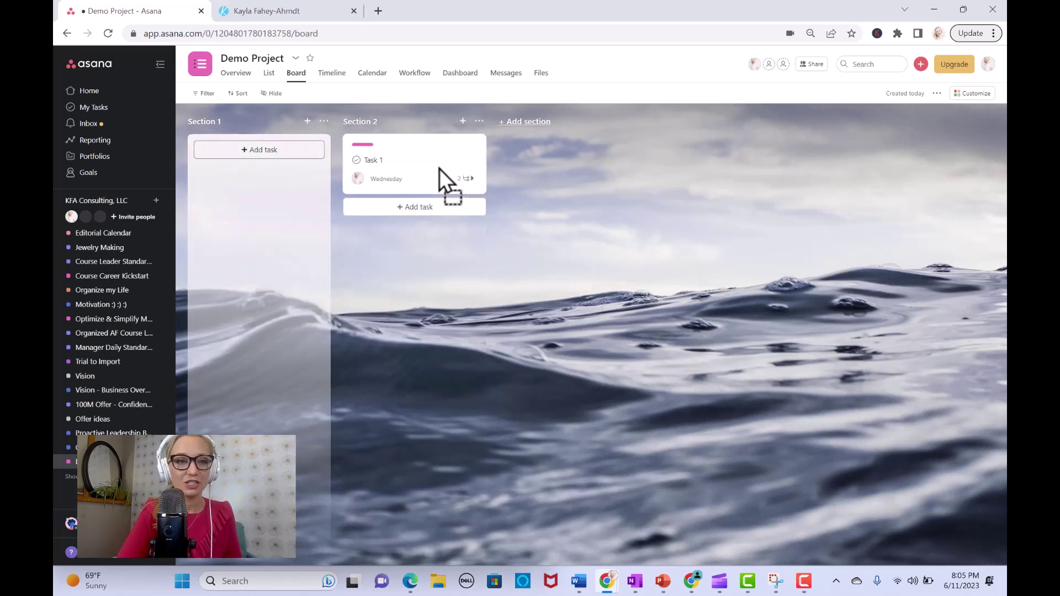
left_click(533, 123)
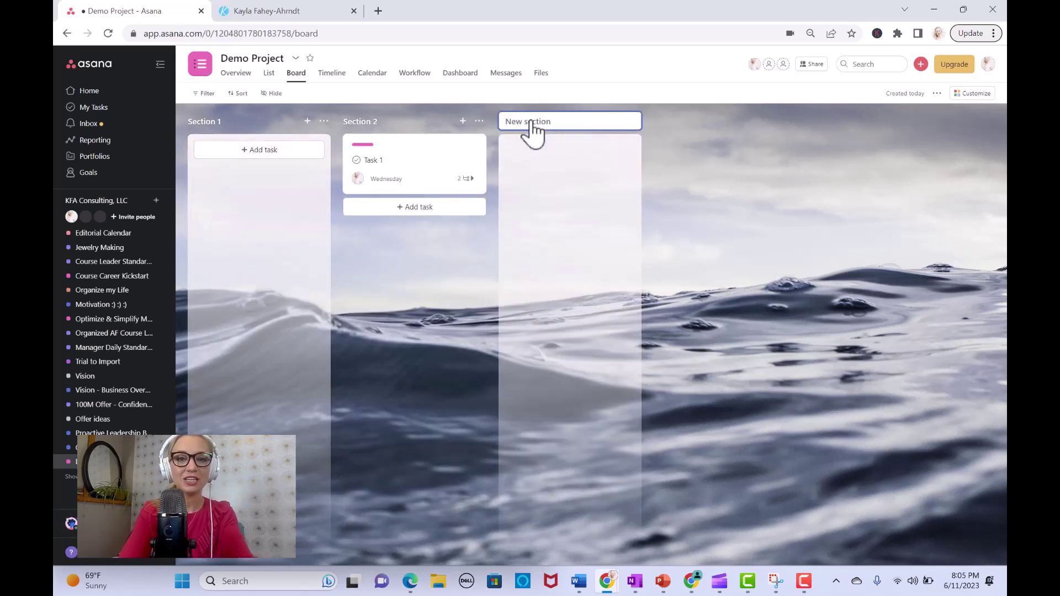
type("Sectio")
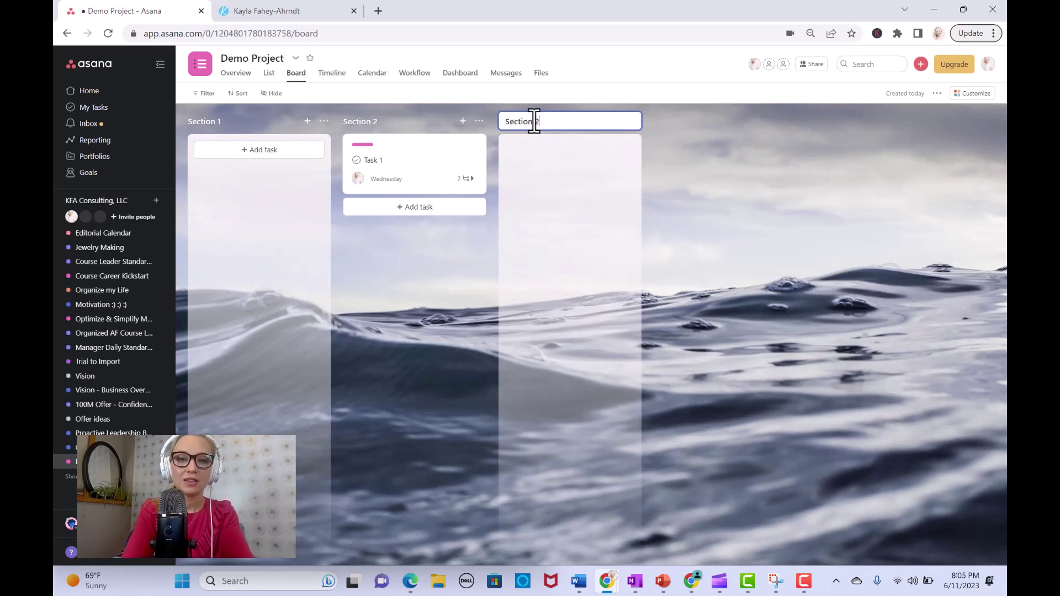
type("n 3")
left_click(708, 223)
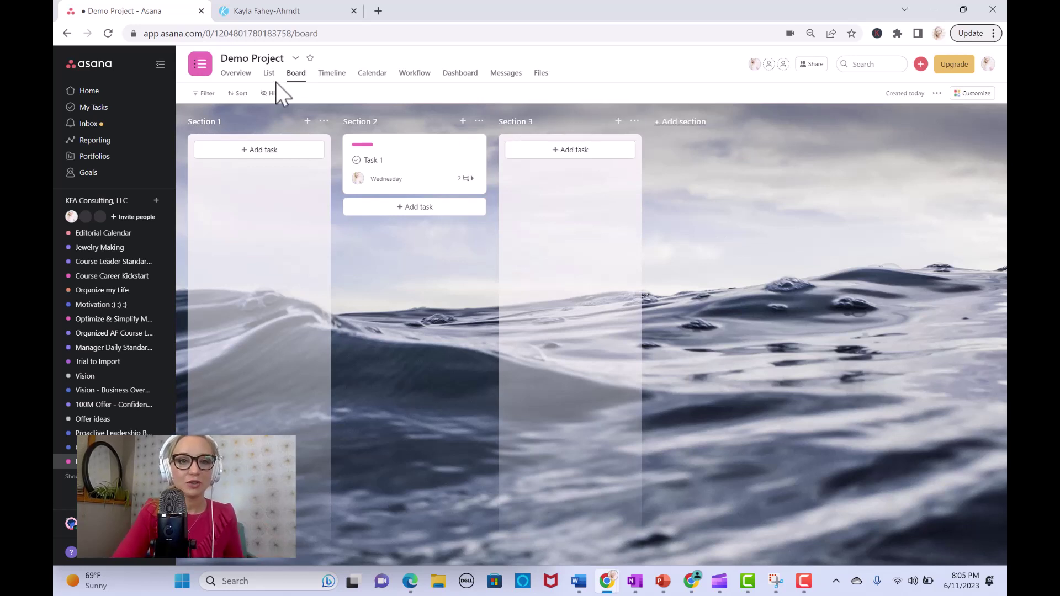
Step: Move the Task 1 card from Section 2 into Section 3
left_click(271, 77)
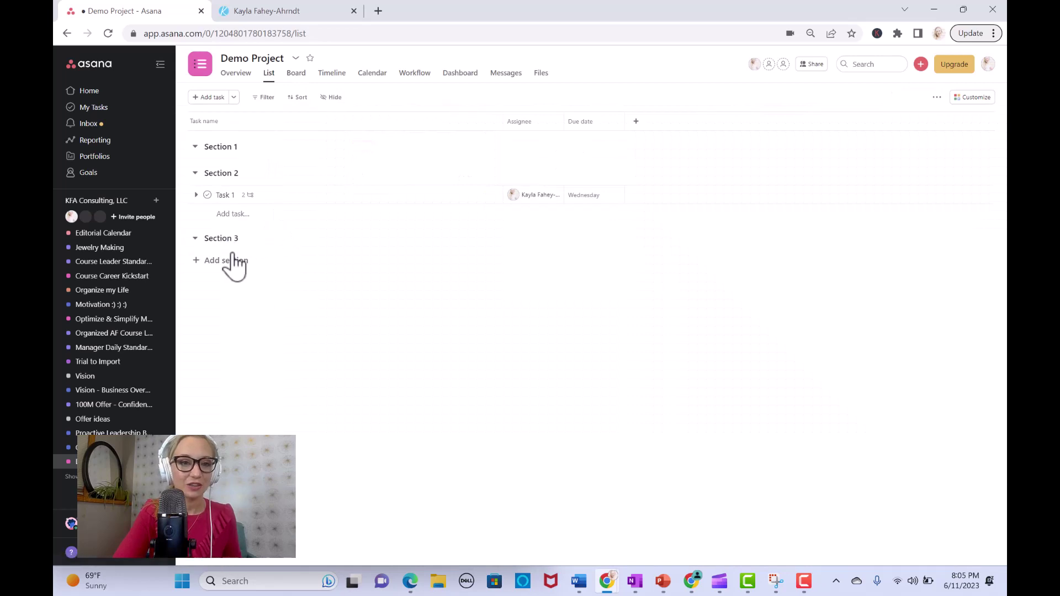
left_click(296, 74)
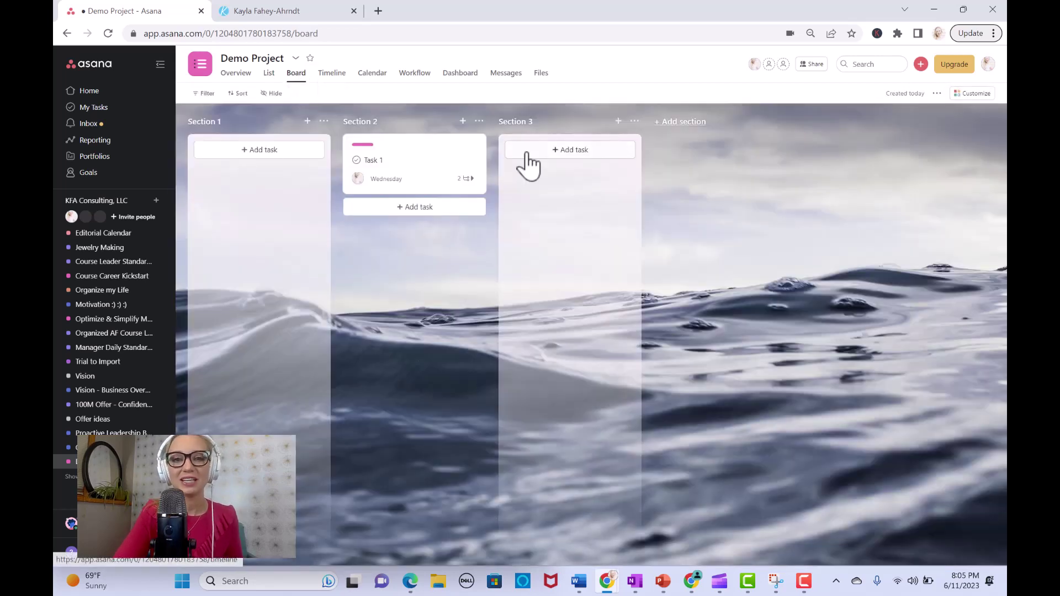
left_click_drag(369, 153, 253, 131)
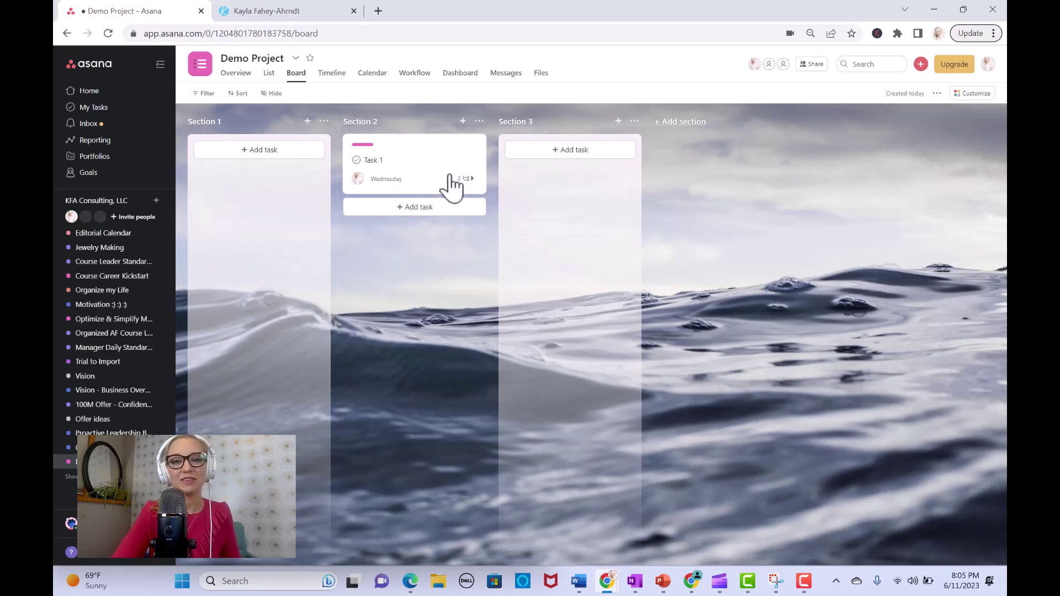
left_click_drag(416, 168, 576, 178)
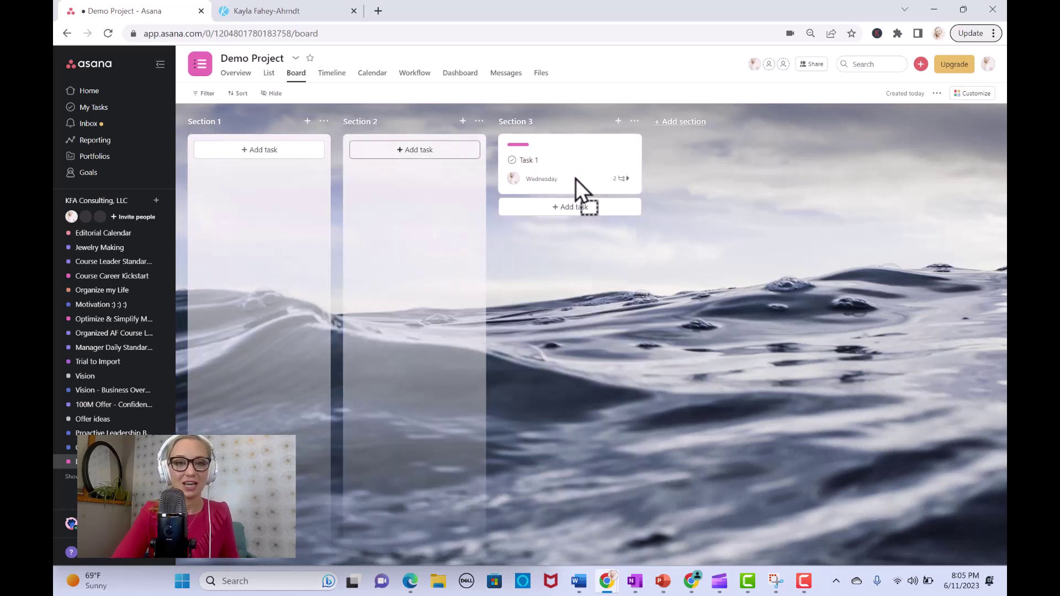
Step: Switch Demo Project to Calendar view and review Task 1's details
left_click(330, 77)
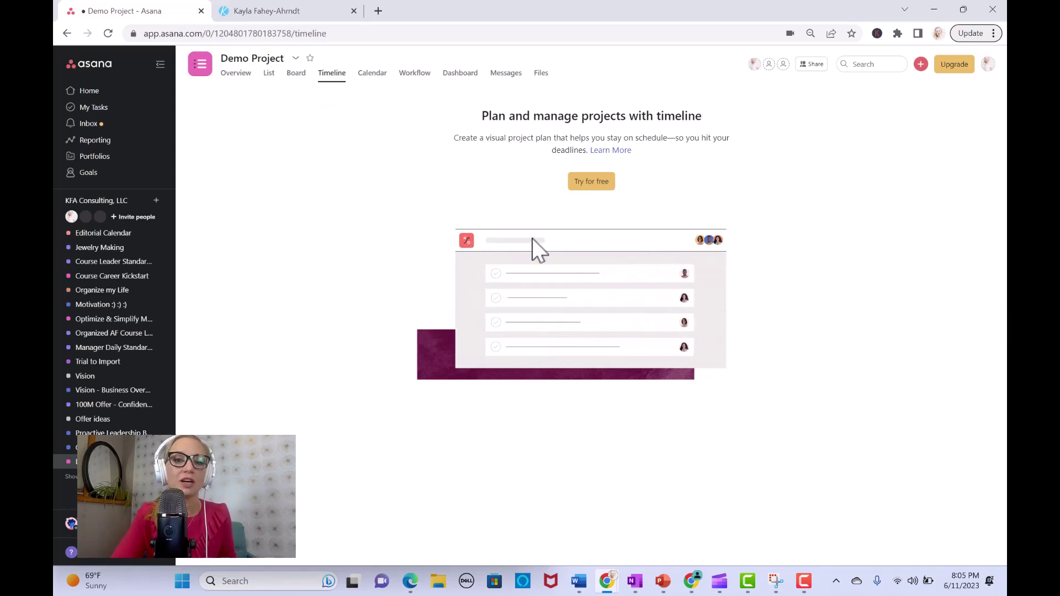
left_click(375, 73)
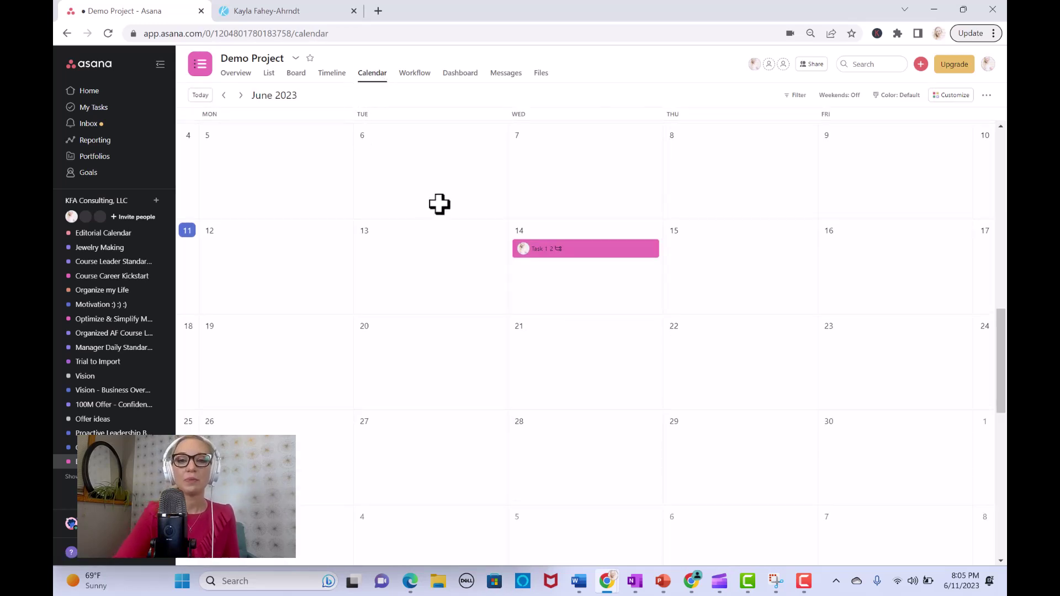
left_click(590, 254)
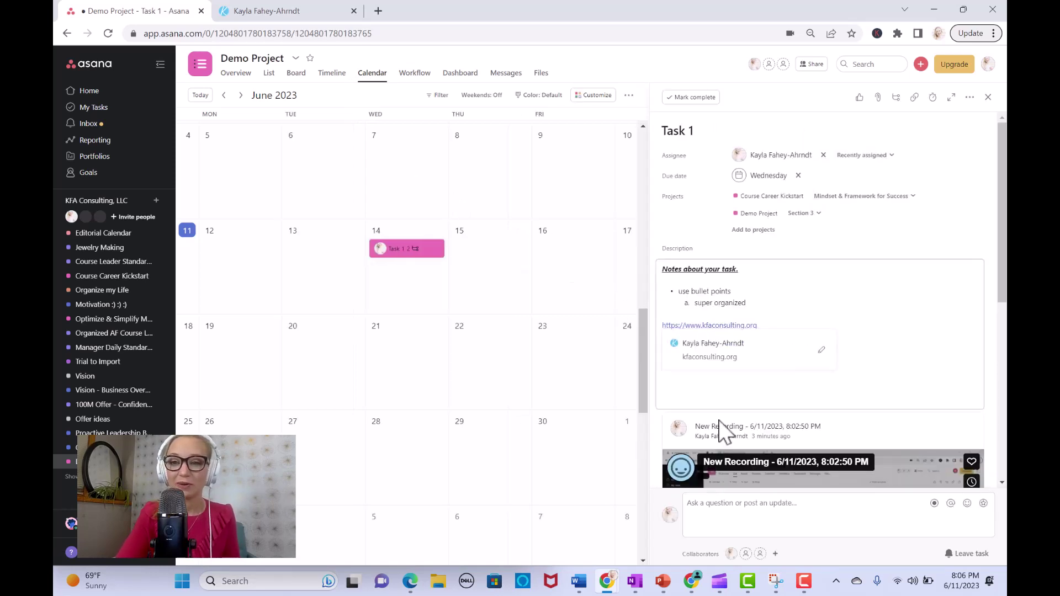
scroll(939, 332, "down", 4)
scroll(823, 298, "down", 2)
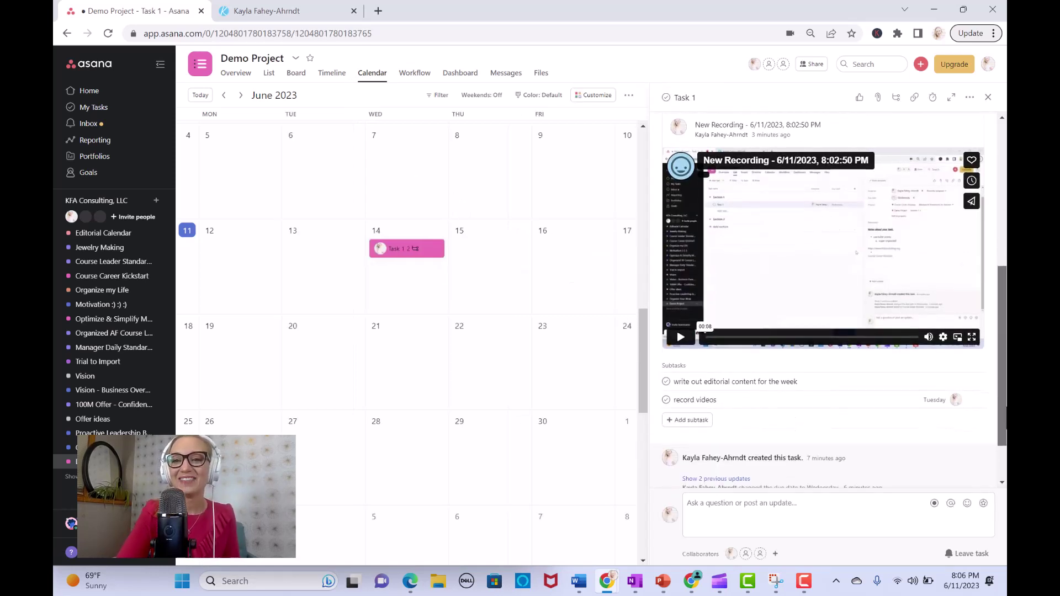
left_click(988, 97)
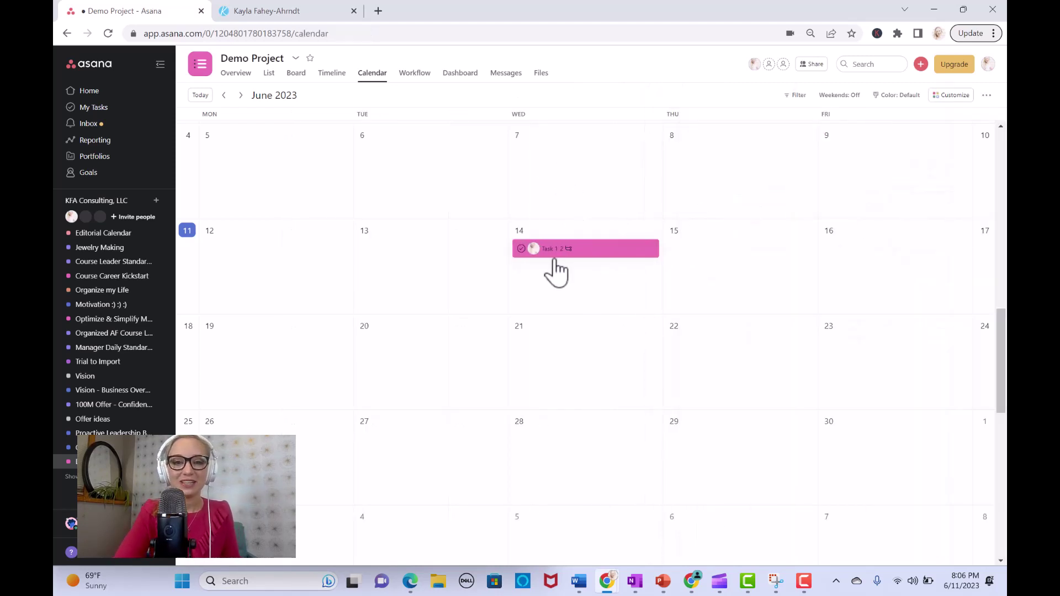
Step: Turn weekends on for the June 2023 calendar, leaving Task 1 incomplete
left_click(520, 250)
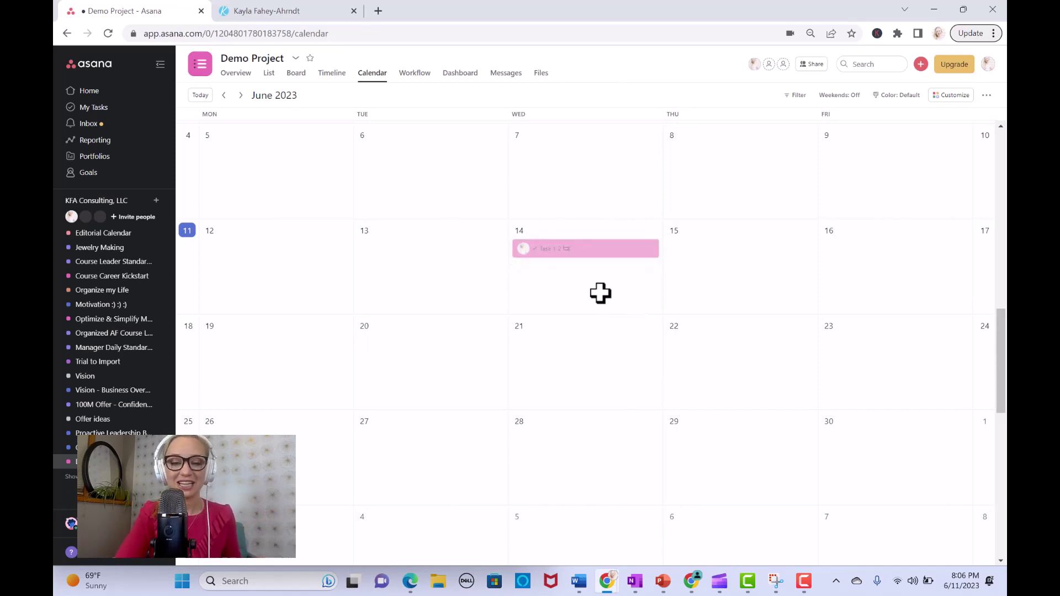
left_click(522, 253)
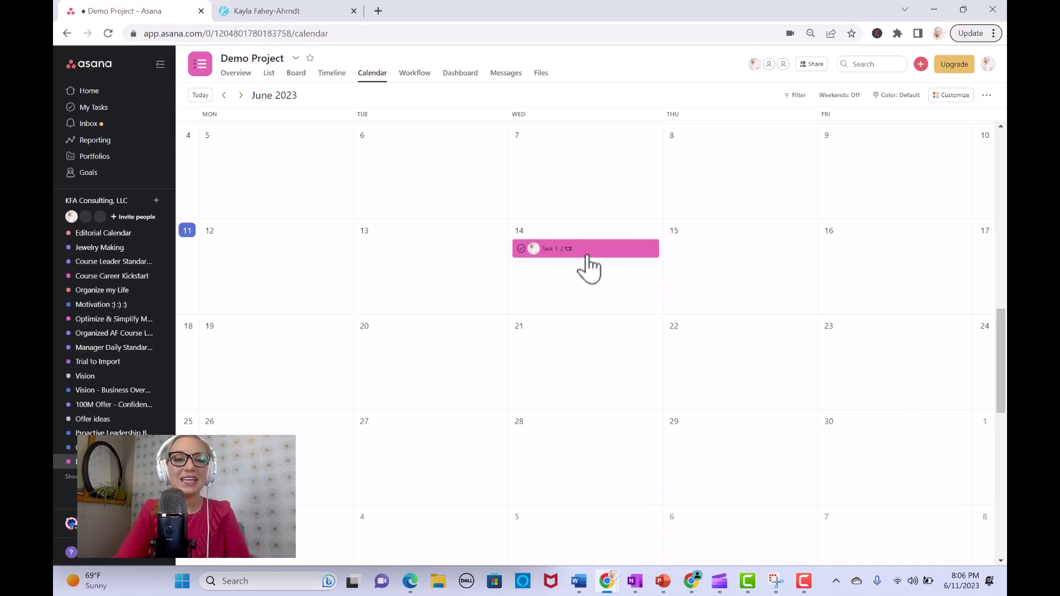
left_click(845, 96)
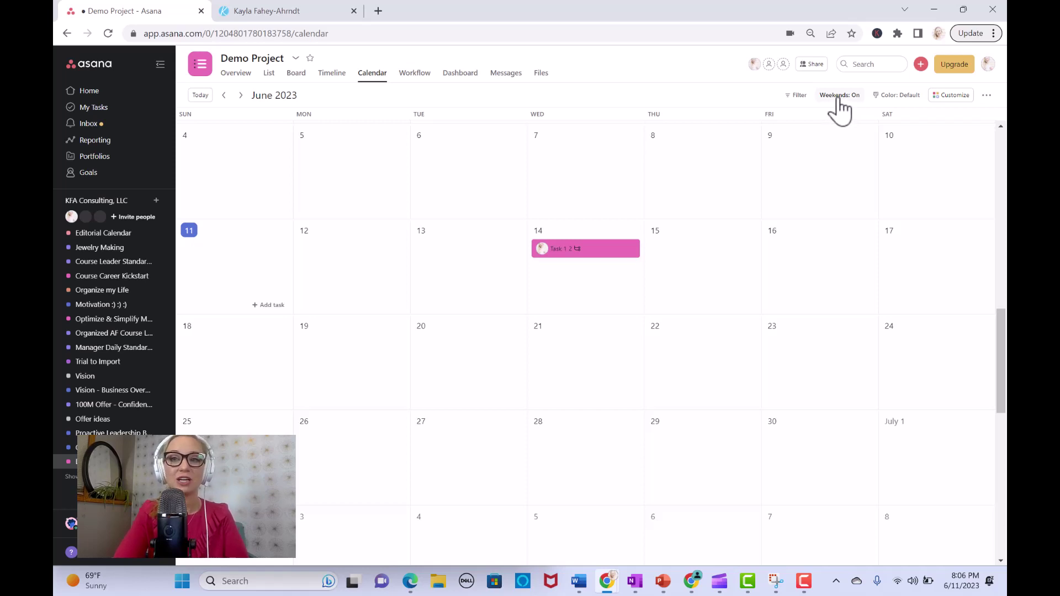
left_click(840, 96)
left_click(839, 96)
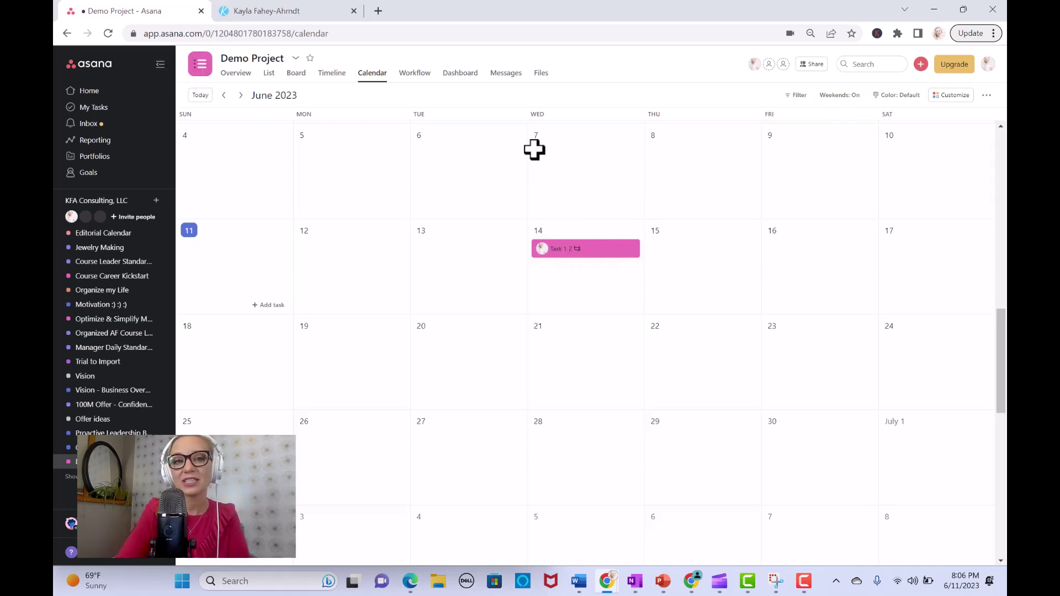
Step: Set the Demo Project icon to a star and choose the teal colour
left_click(297, 60)
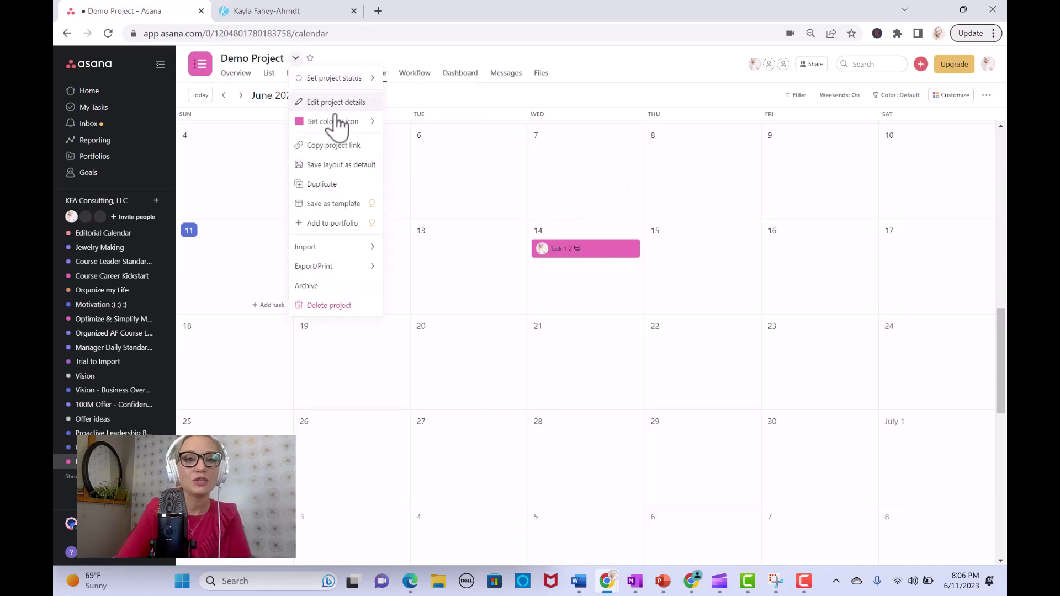
mouse_move(355, 132)
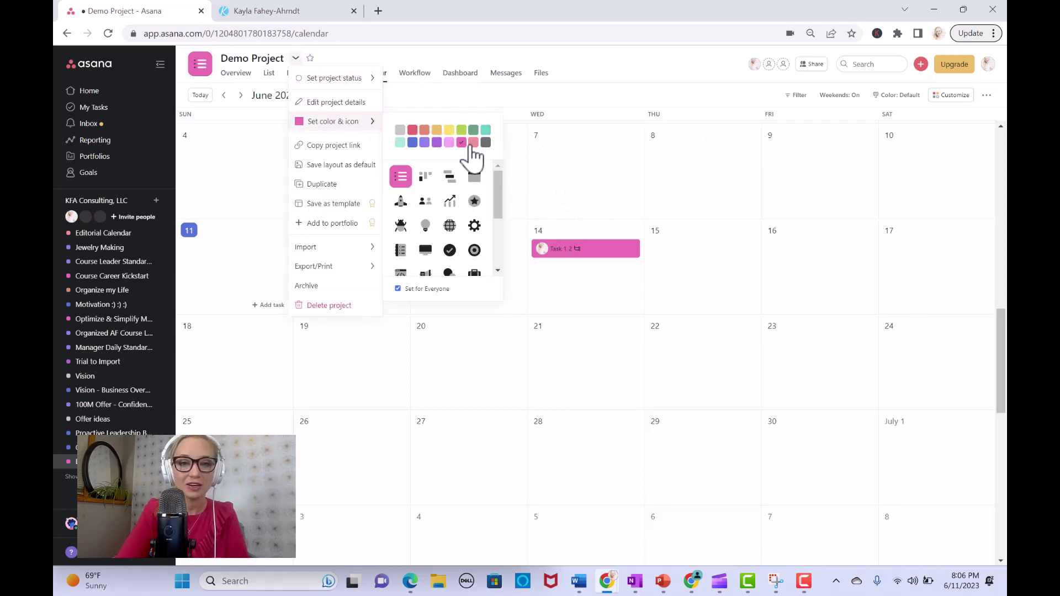
left_click(475, 201)
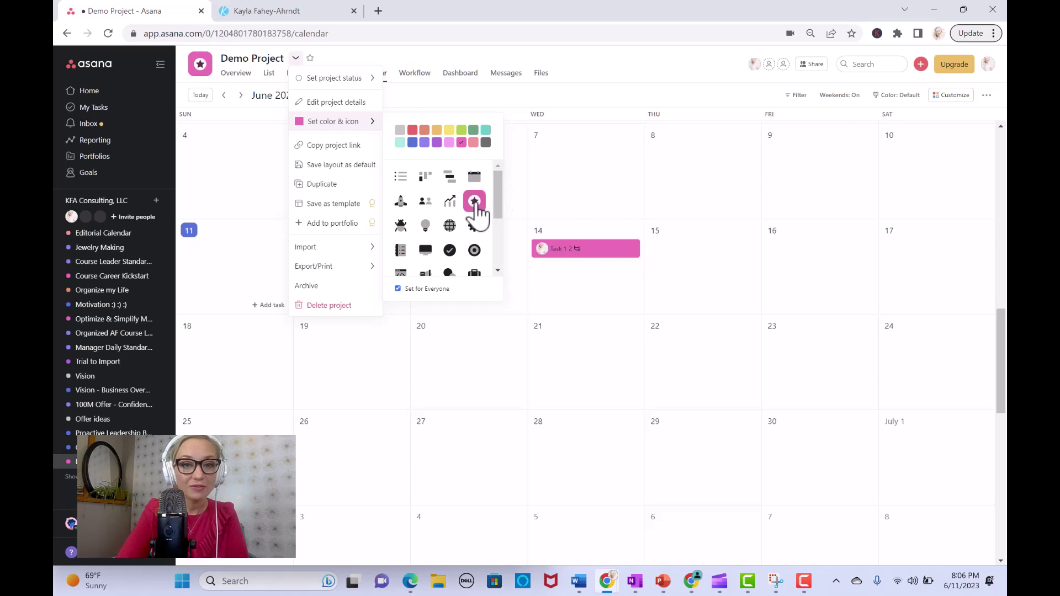
left_click(485, 131)
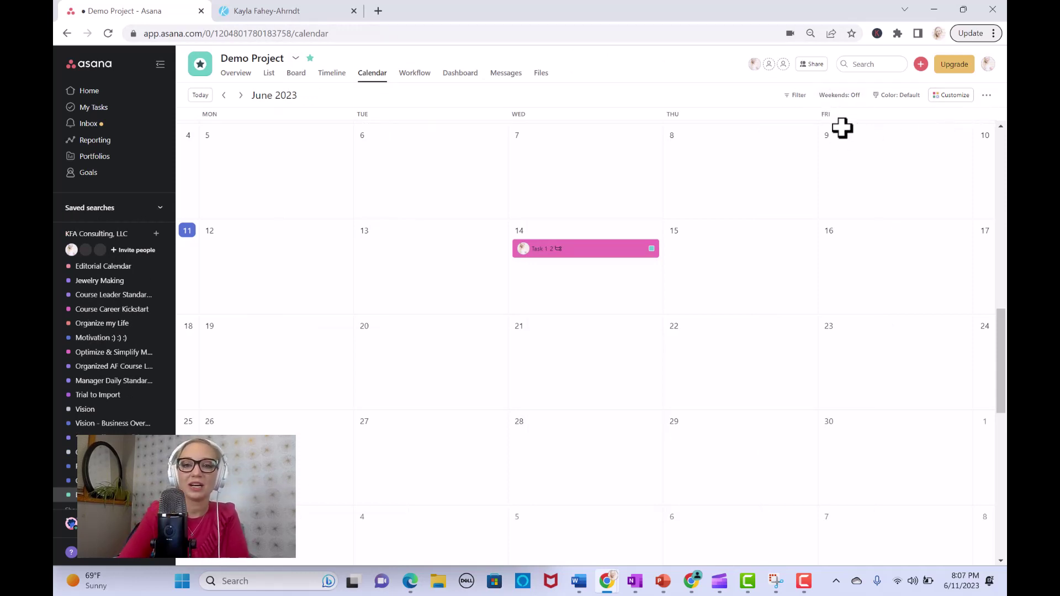
Step: Drag Task 1 on the calendar to Wednesday June 21
left_click_drag(575, 250, 608, 271)
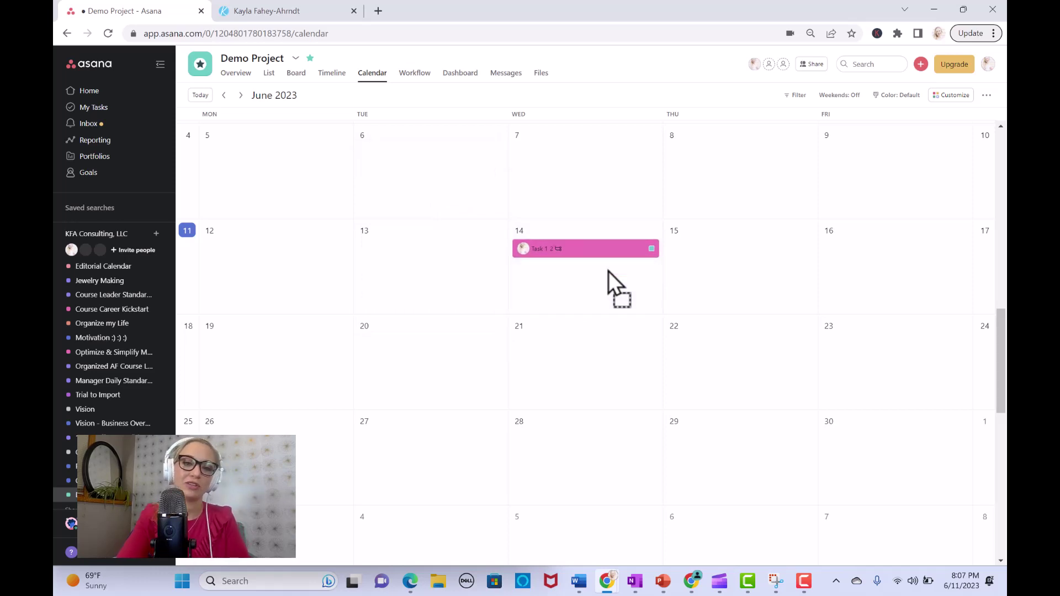
left_click_drag(606, 258, 897, 267)
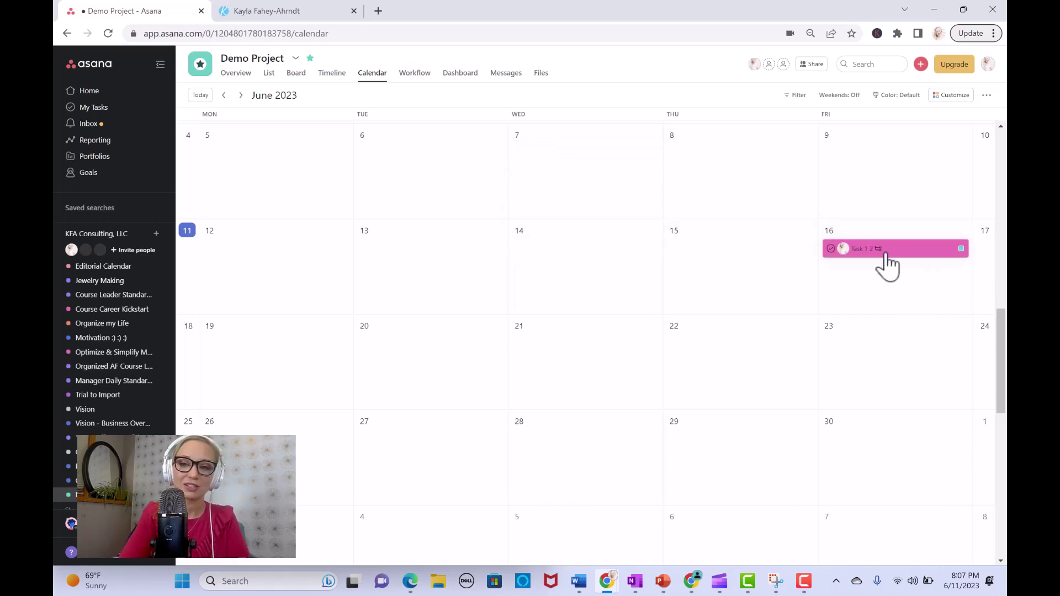
left_click_drag(900, 265, 609, 362)
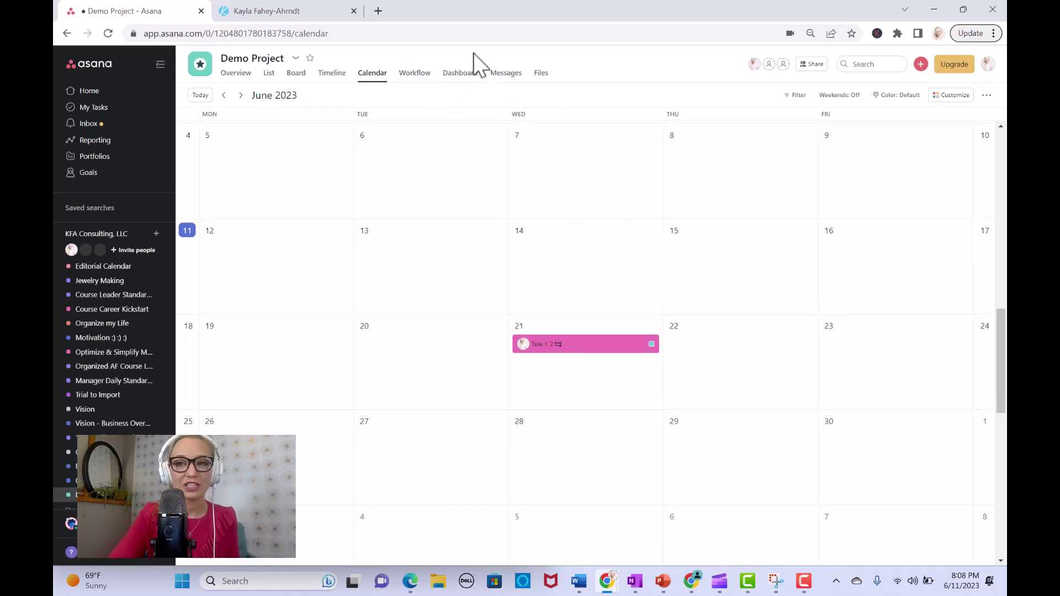
Step: Open the Demo Project Overview page
left_click(296, 60)
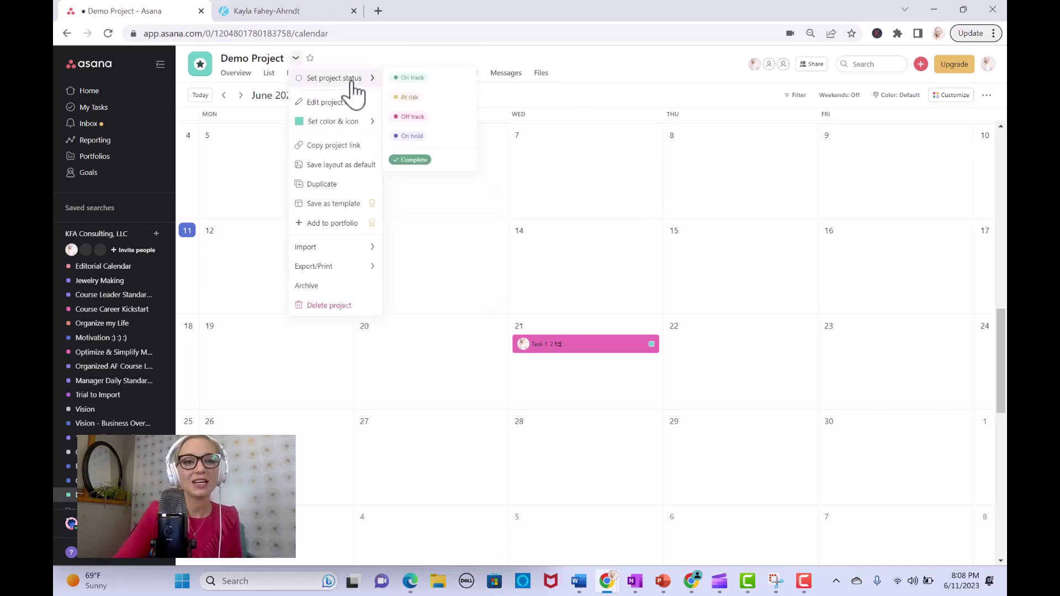
mouse_move(356, 132)
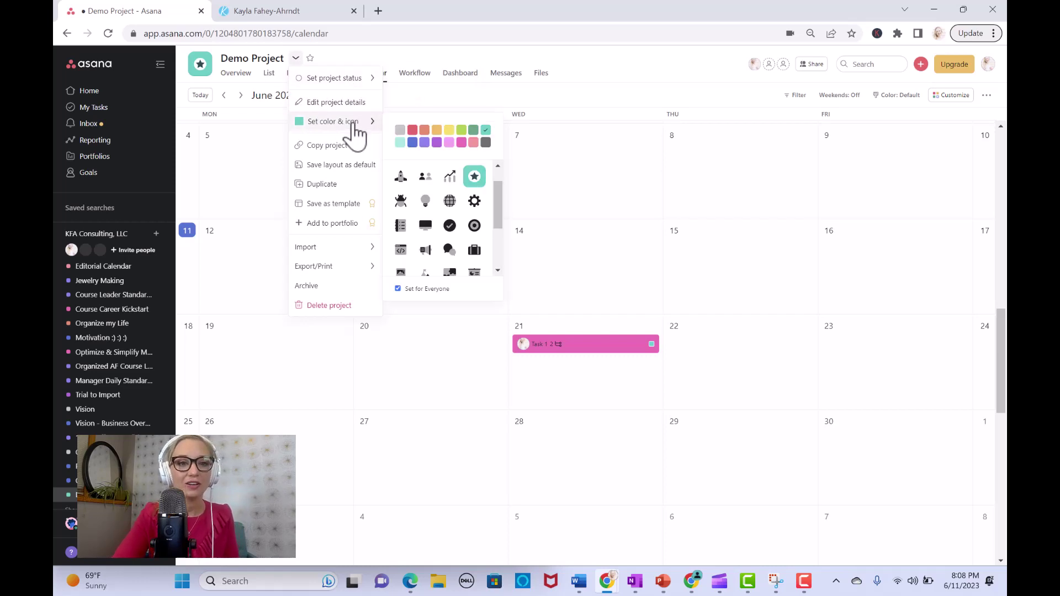
left_click(234, 76)
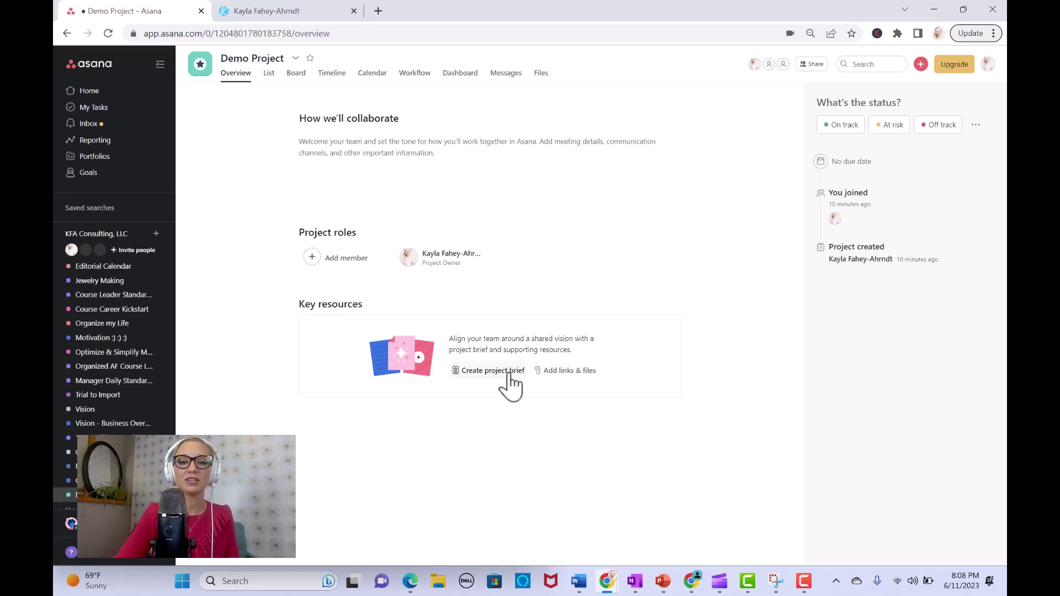
Step: Start a Demo Project brief and write its executive summary
left_click(508, 371)
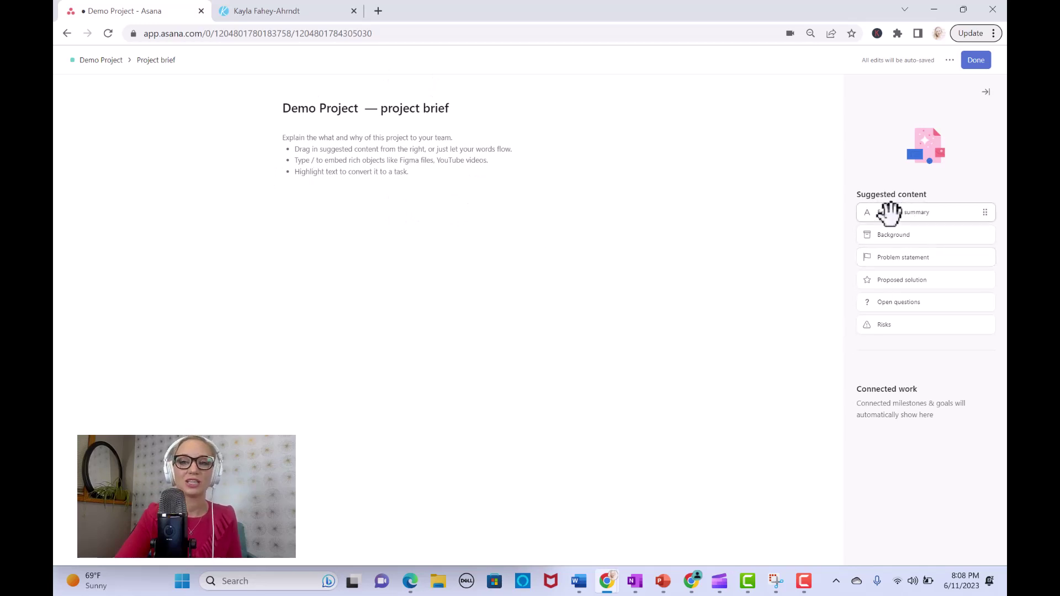
left_click_drag(892, 212, 402, 254)
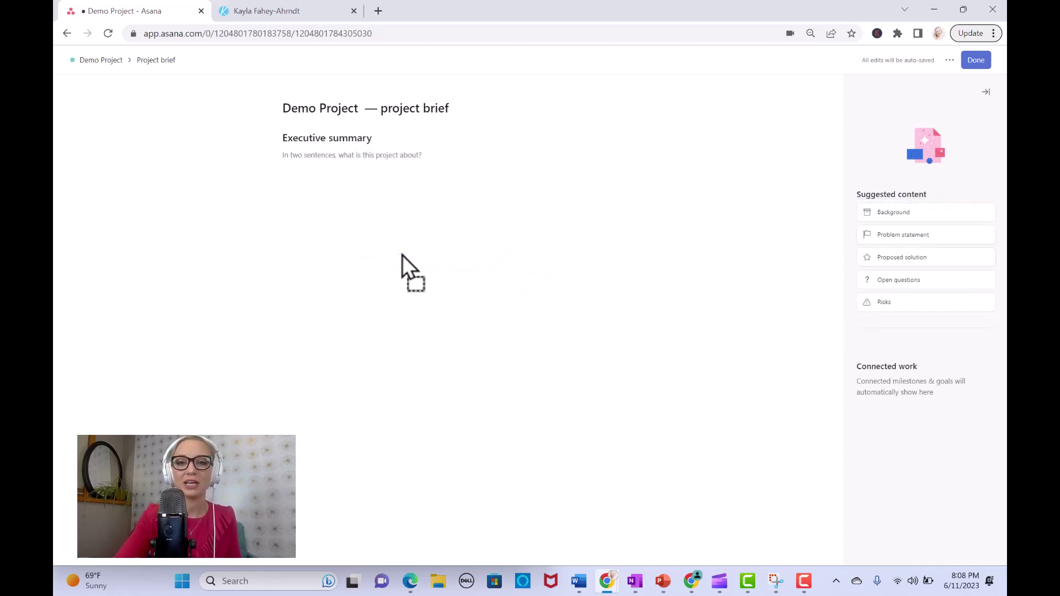
left_click(432, 163)
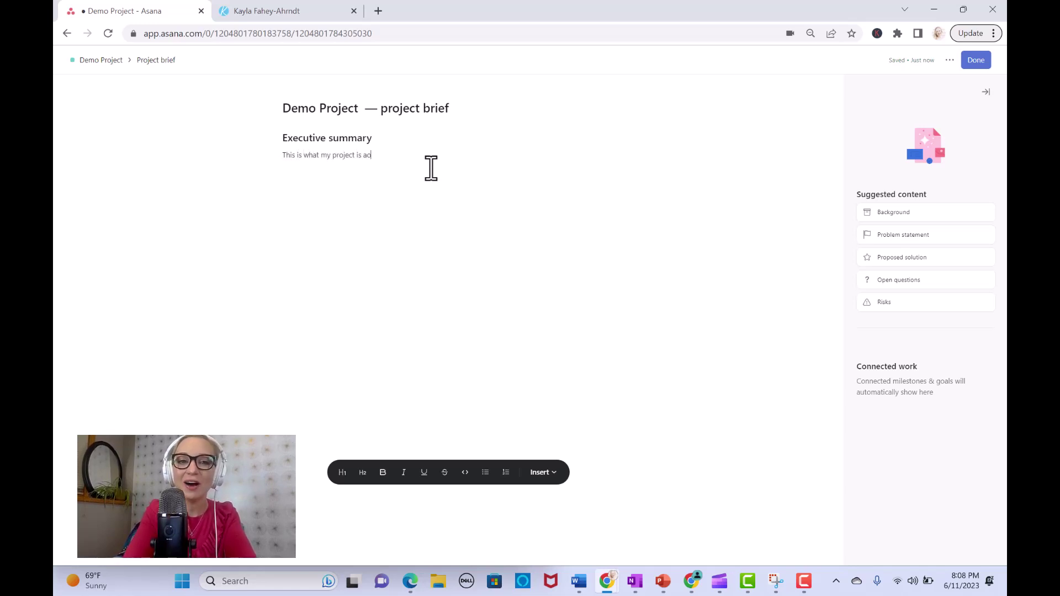
type("t.")
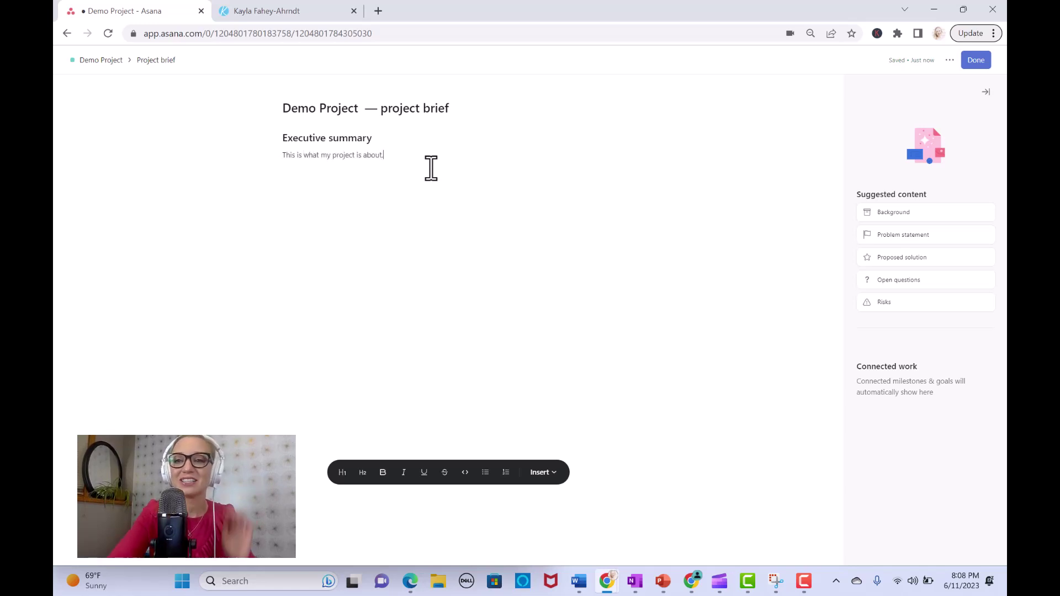
Step: Add a Problem statement section, finish the brief, and open the Editorial Calendar project
left_click_drag(875, 234, 306, 194)
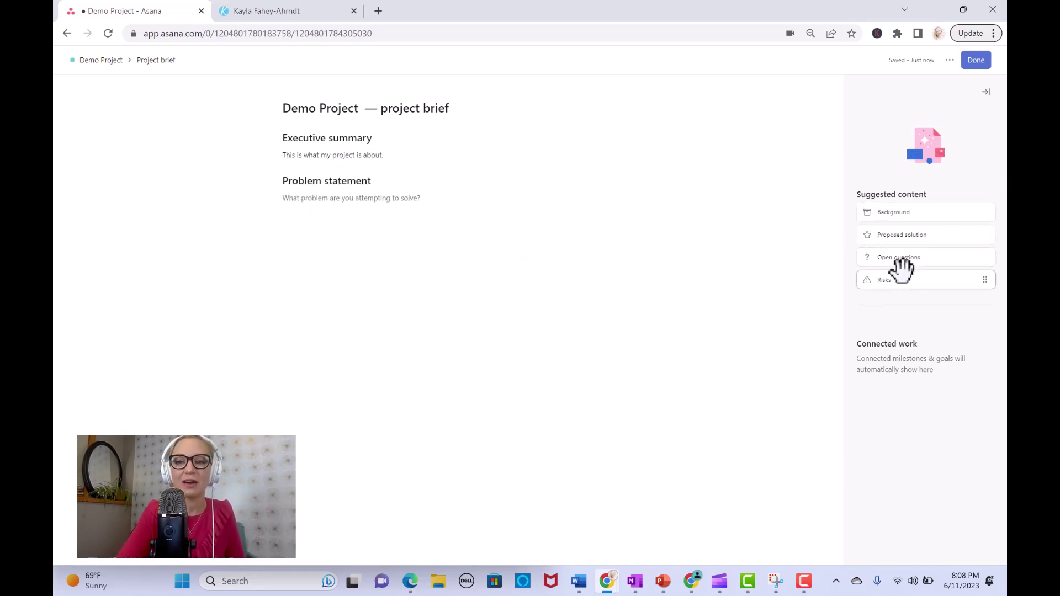
left_click(986, 92)
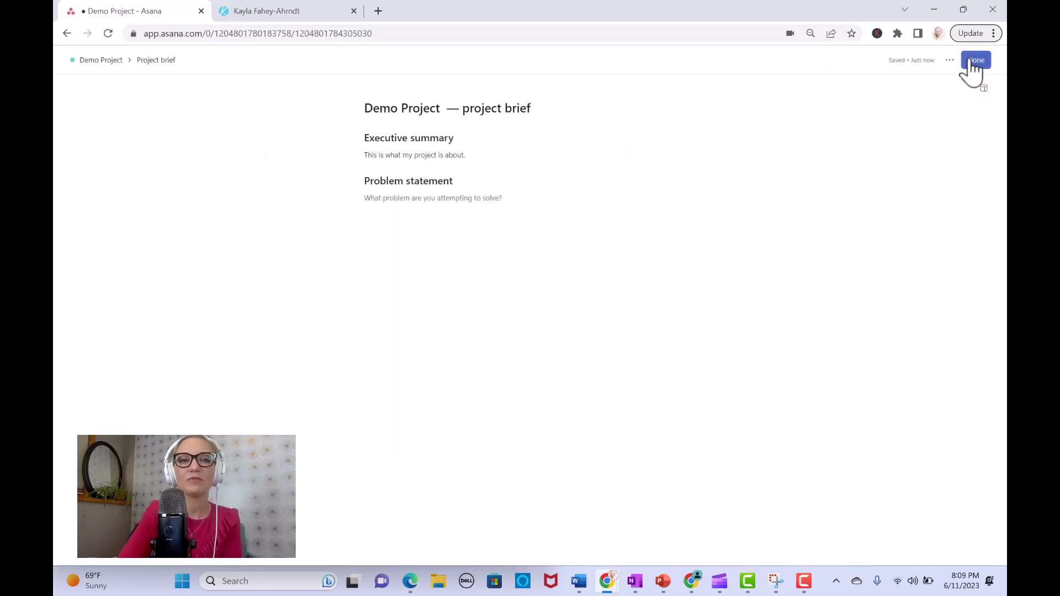
left_click(974, 60)
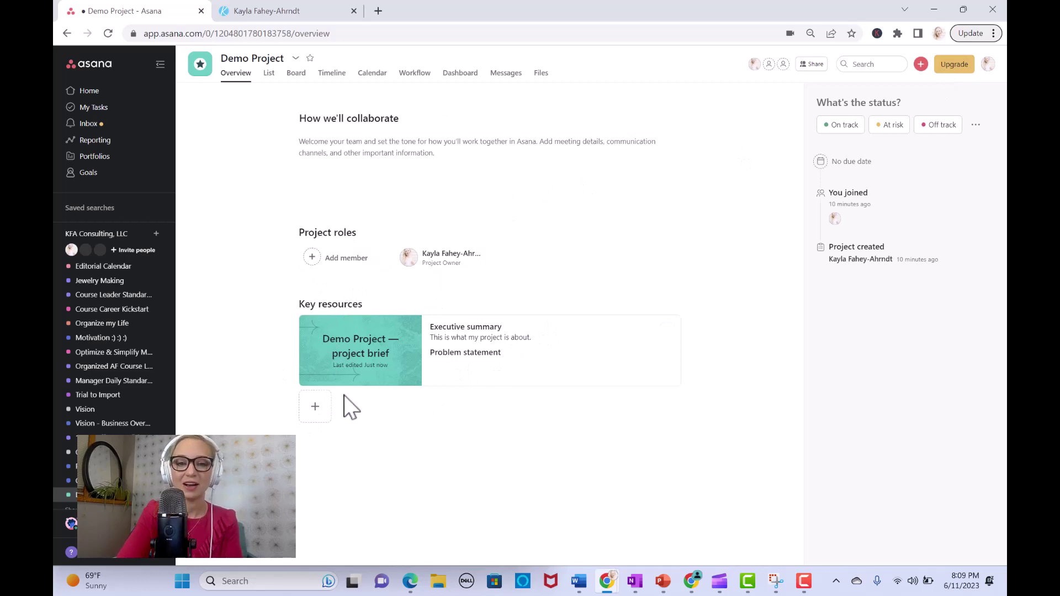
left_click(305, 413)
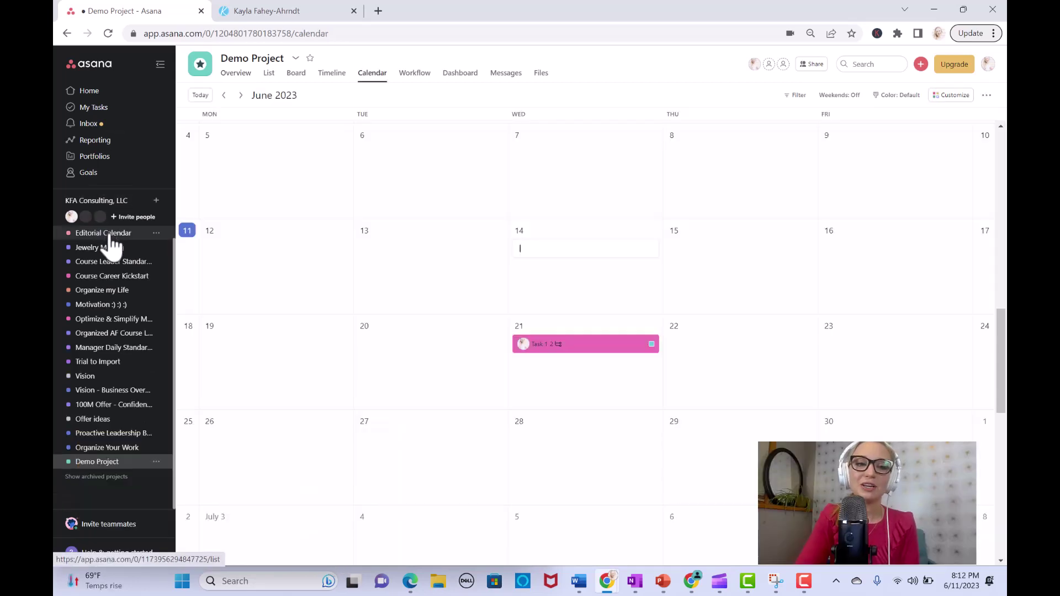
left_click(110, 237)
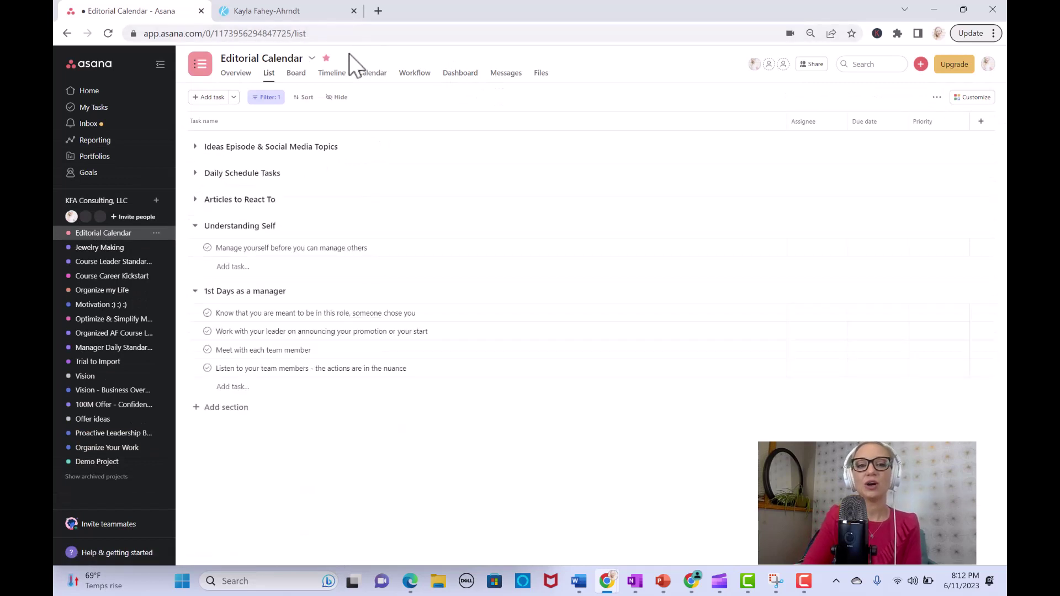
Step: Show Editorial Calendar as a calendar, go back to May 2023, and open 'Vlog - Friday Day in the Life'
left_click(195, 147)
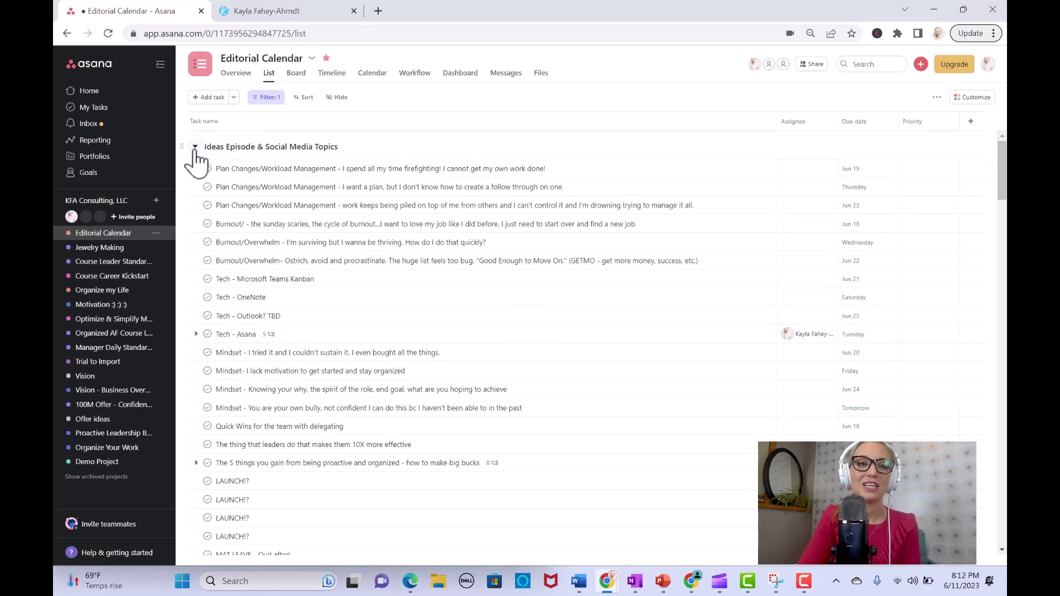
left_click(195, 148)
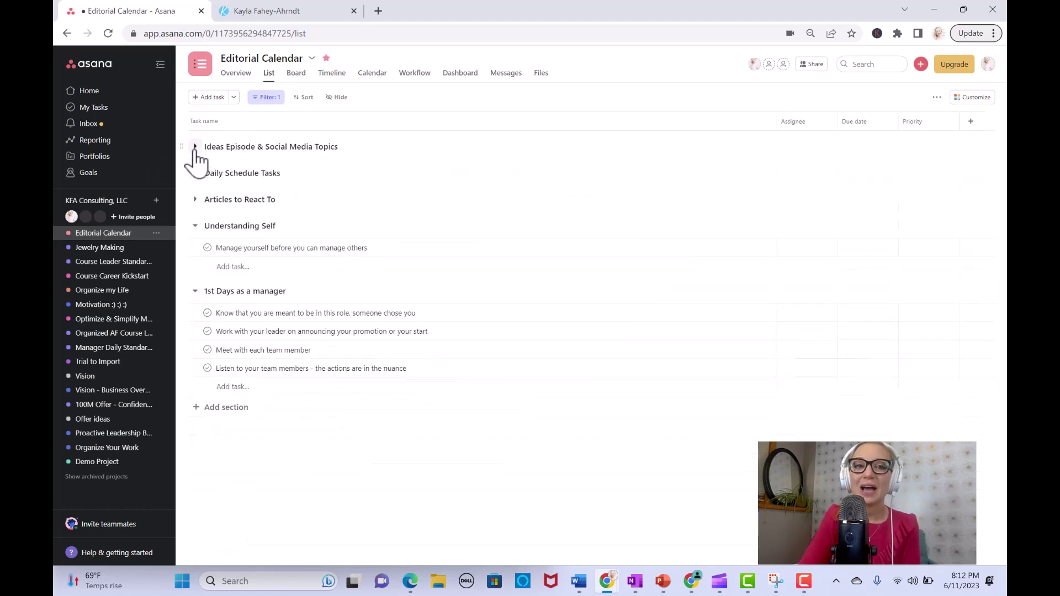
left_click(379, 78)
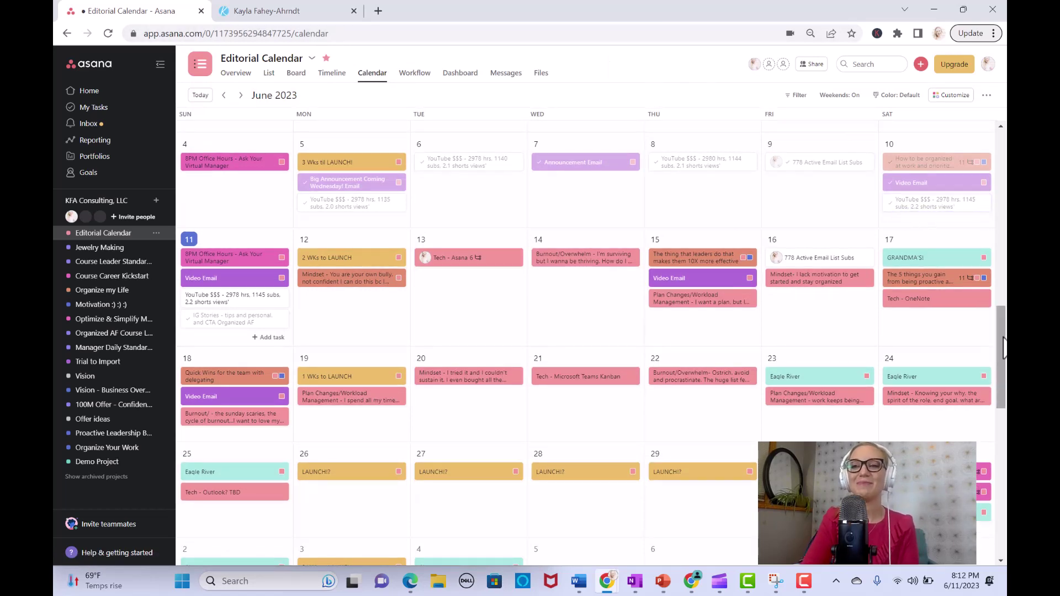
left_click_drag(1004, 348, 1005, 243)
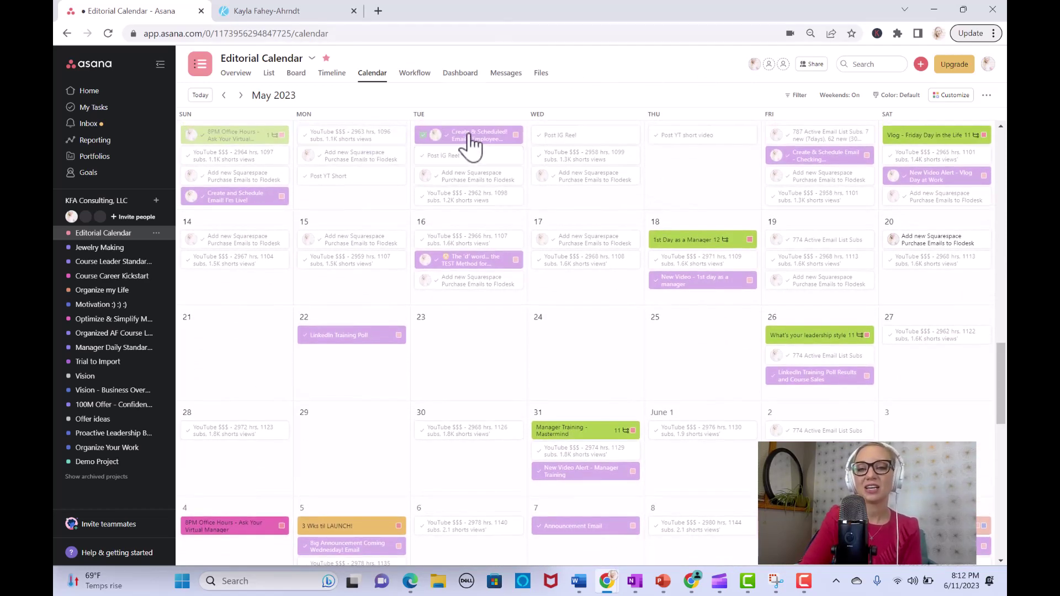
left_click(918, 143)
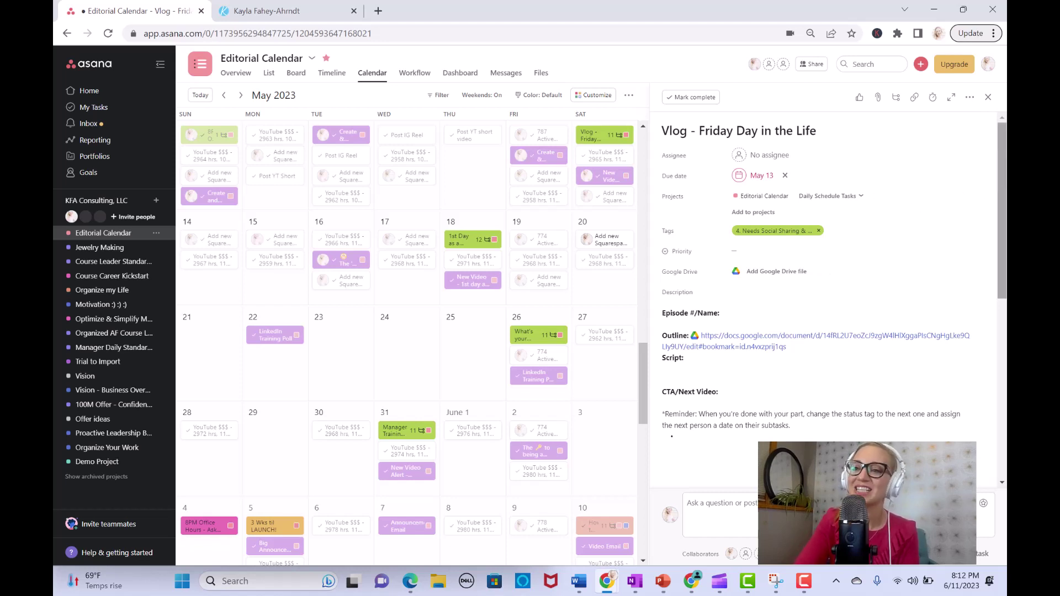
Step: Close the Vlog task and briefly view the 'New Video - 1st day as a manager' task
left_click(989, 98)
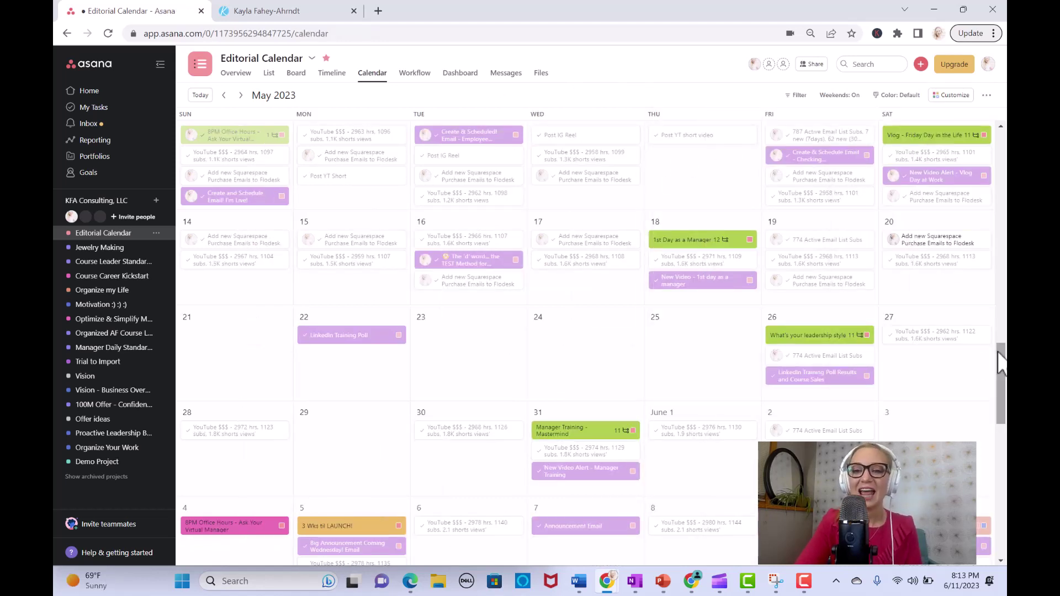
left_click_drag(1001, 359, 1002, 364)
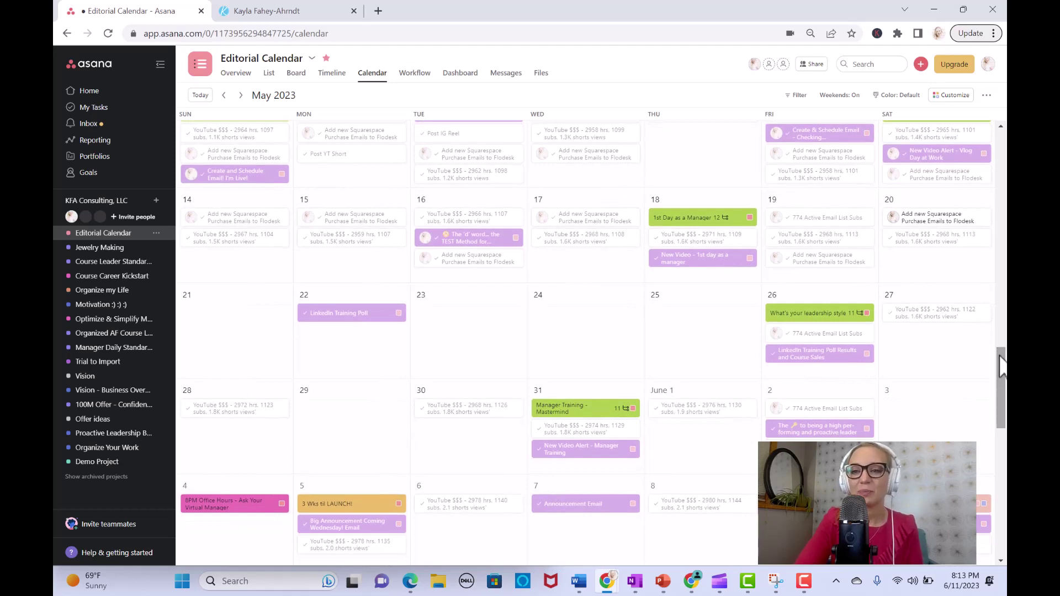
left_click(693, 271)
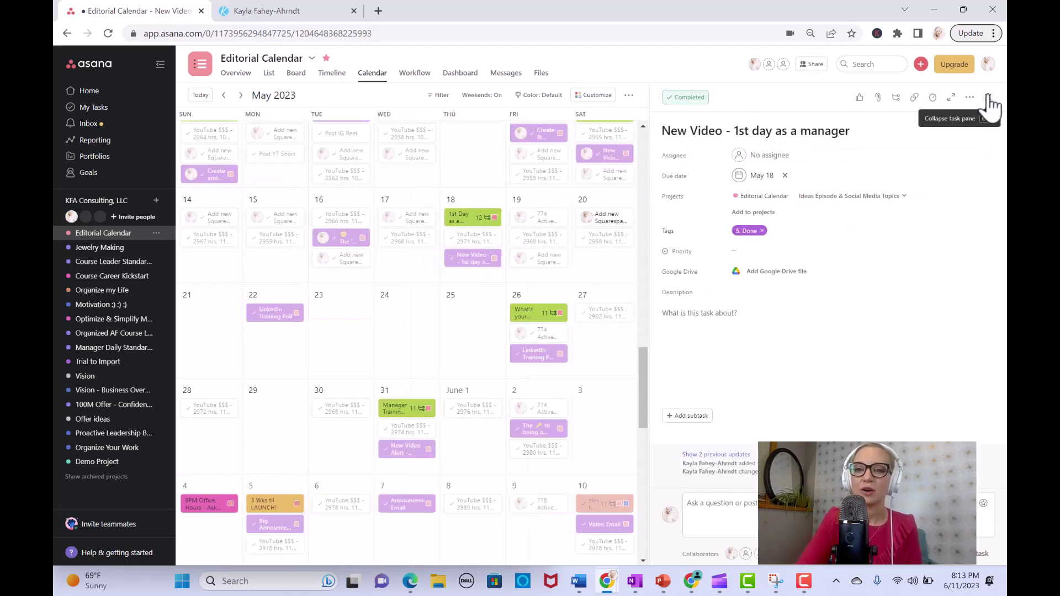
left_click(988, 102)
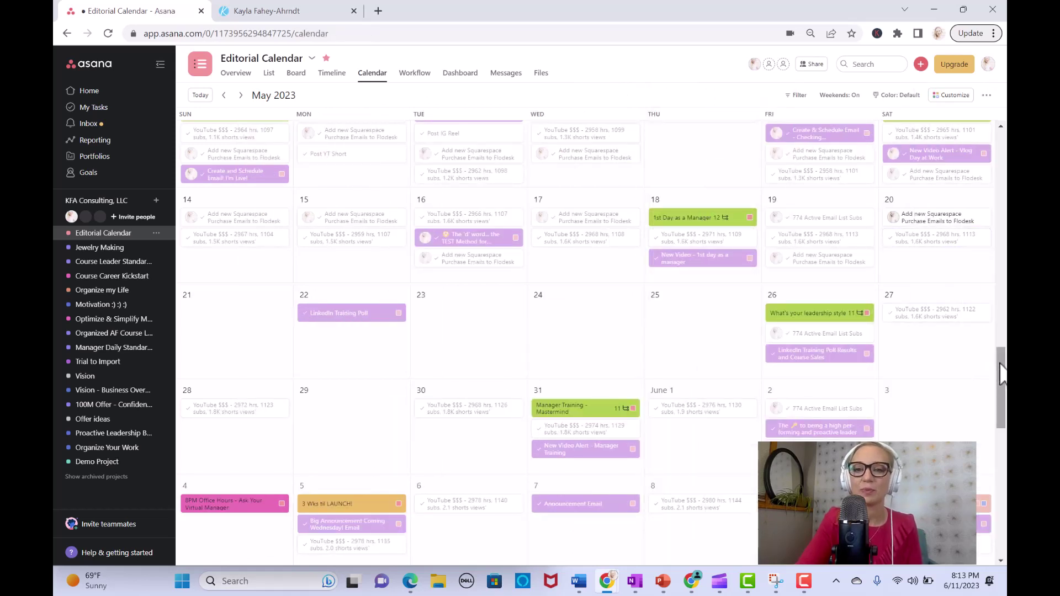
left_click_drag(1002, 375, 1005, 344)
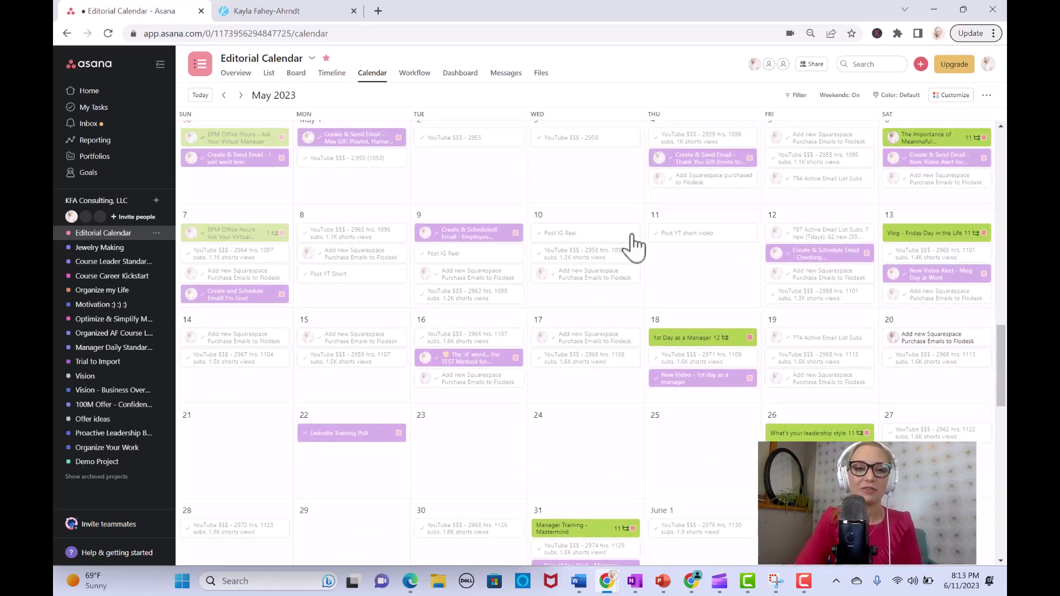
Step: Return the calendar to June 2023 with weekends shown
left_click(200, 96)
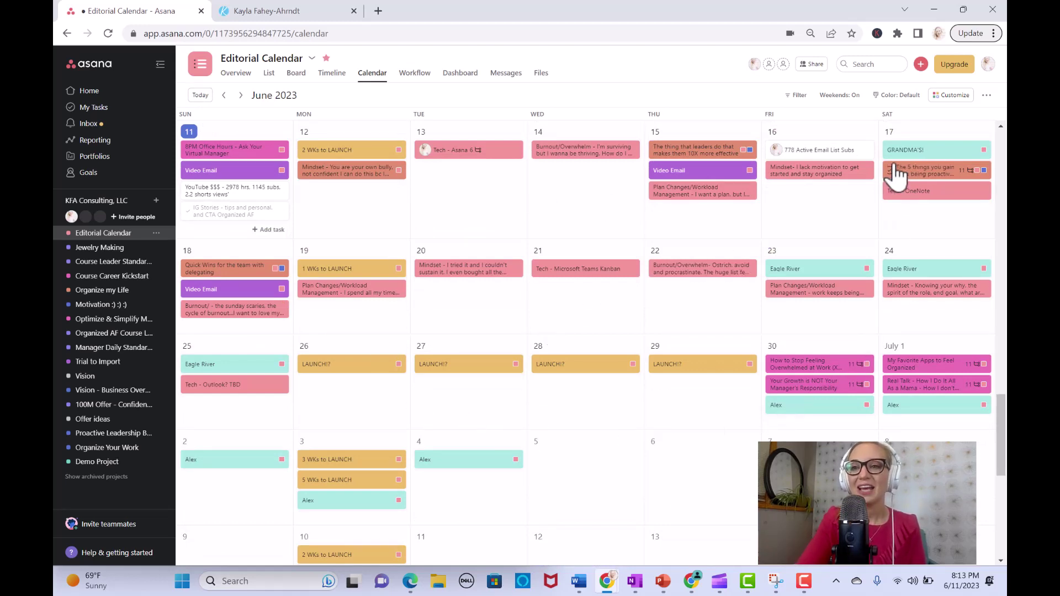
left_click(839, 95)
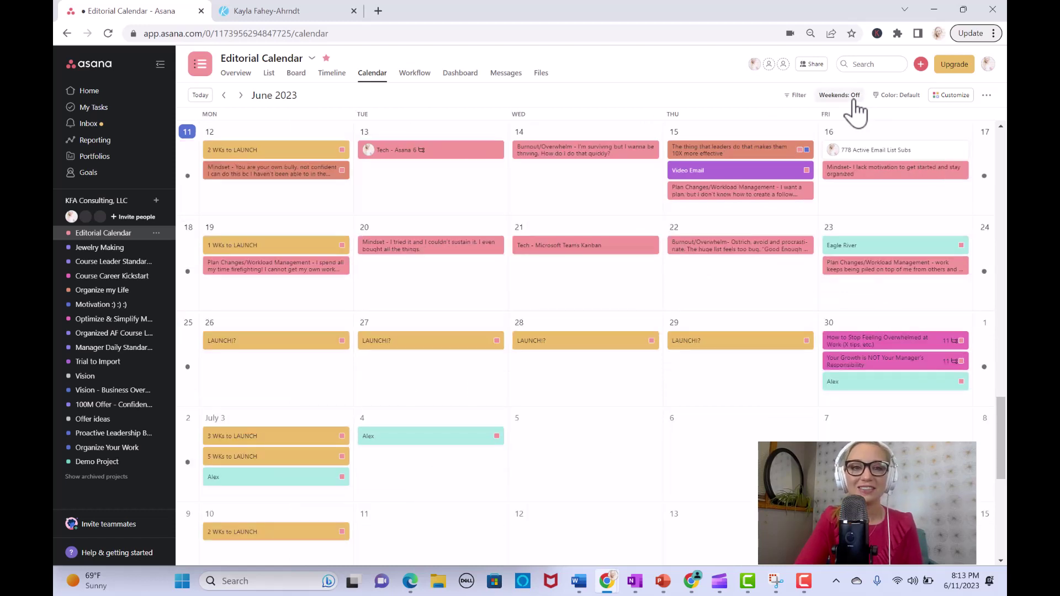
left_click(840, 95)
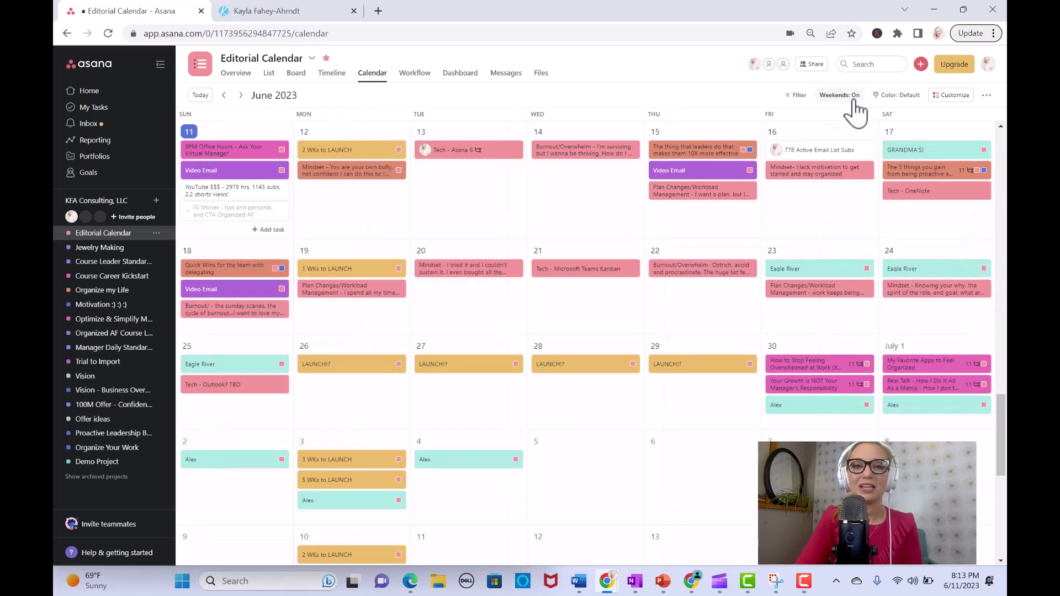
Step: Show My Tasks as a calendar and schedule the unscheduled CTR-check task on Wednesday June 14
left_click(130, 119)
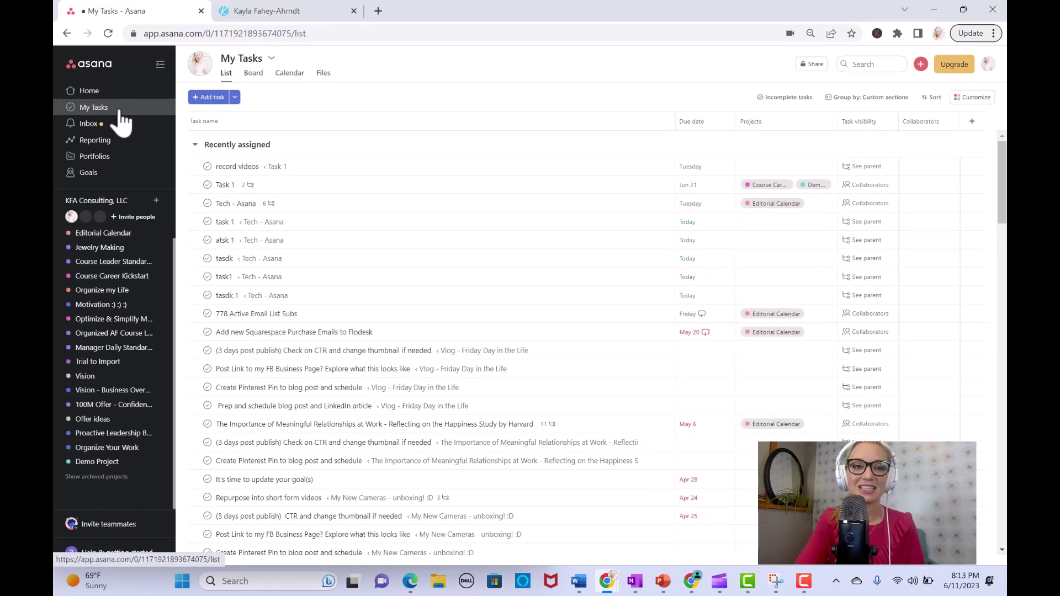
left_click(289, 80)
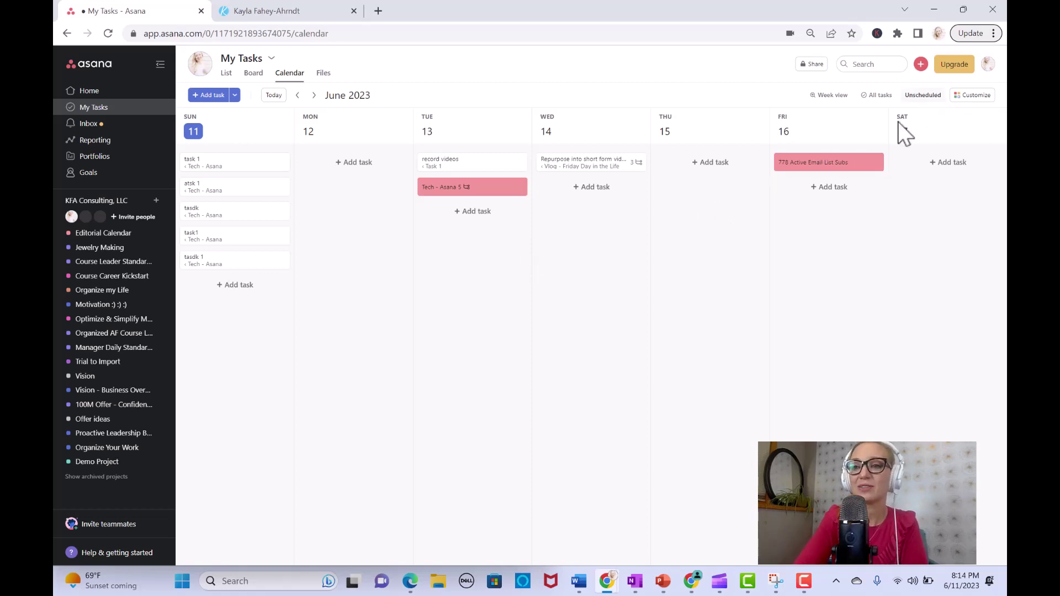
left_click(921, 97)
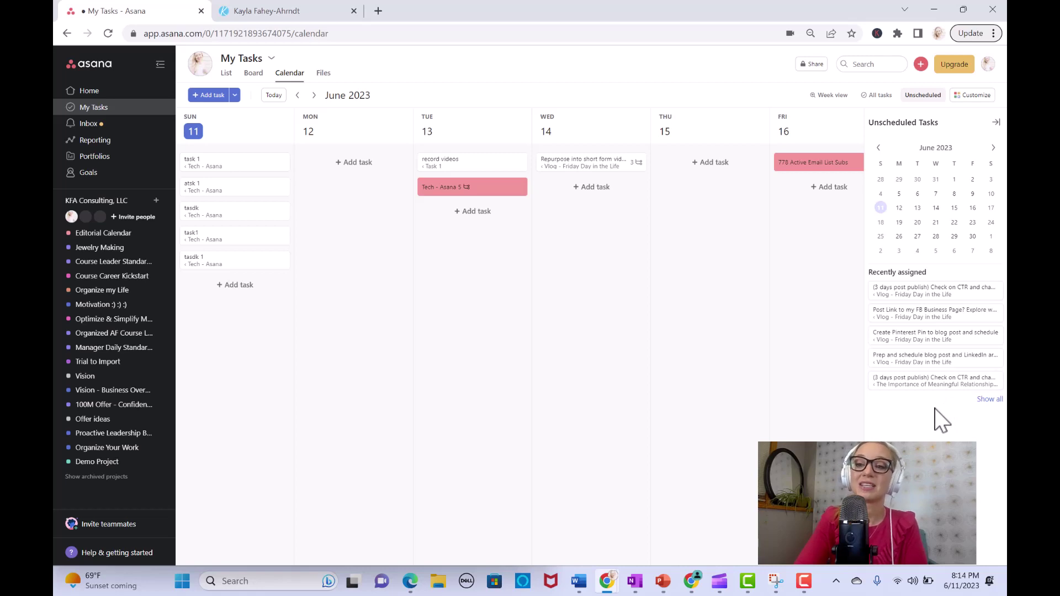
left_click_drag(964, 387, 599, 215)
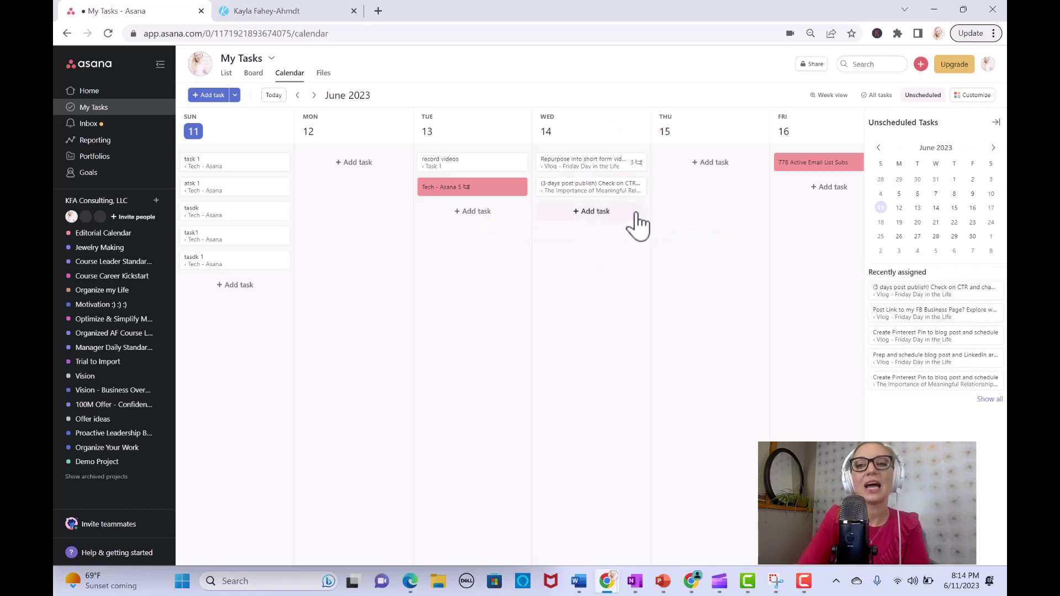